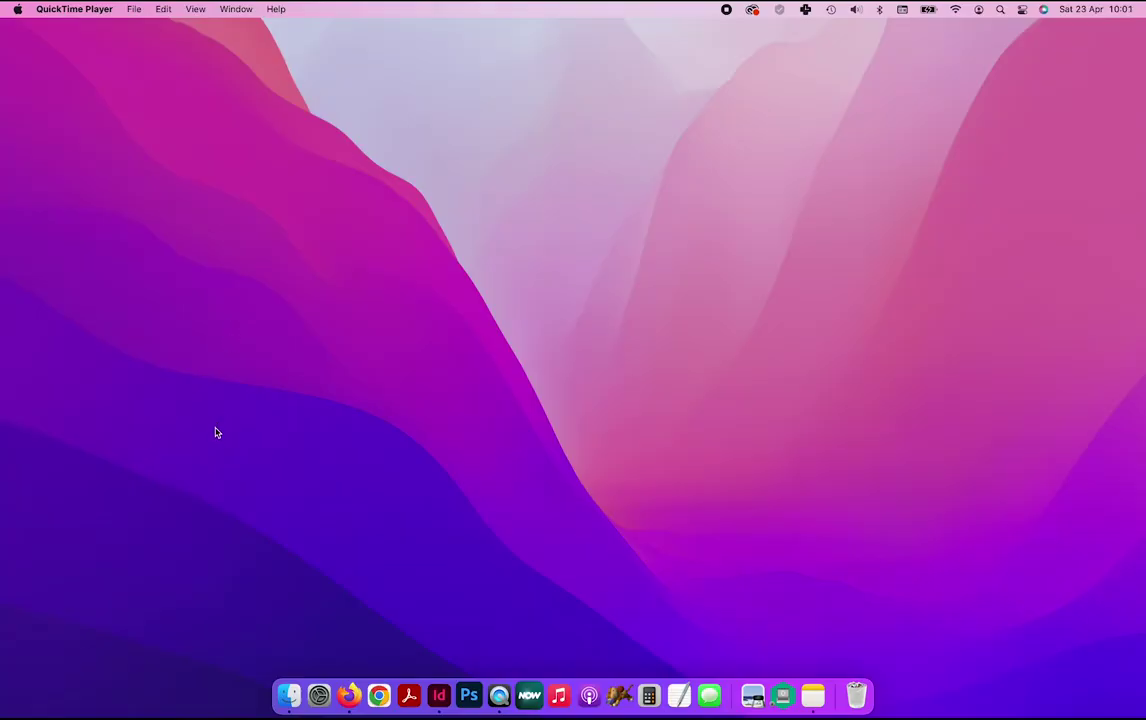
# Launch InDesign and begin a new document from the File menu
pyautogui.click(440, 697)
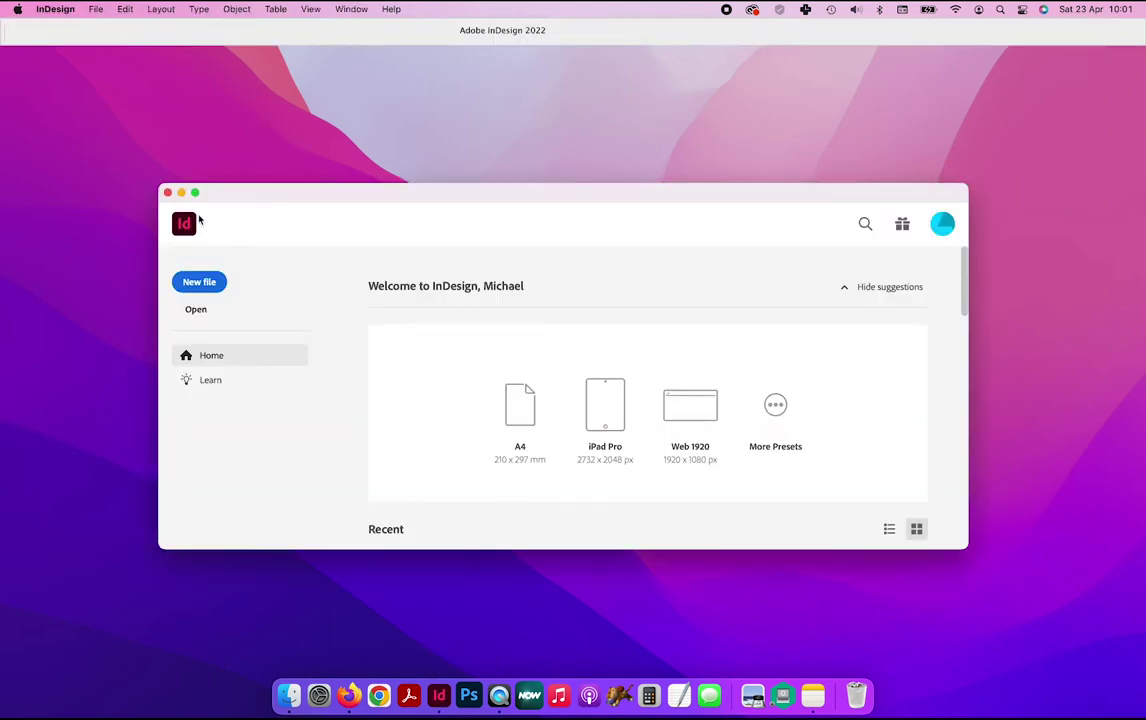
pyautogui.click(96, 9)
pyautogui.moveTo(97, 29)
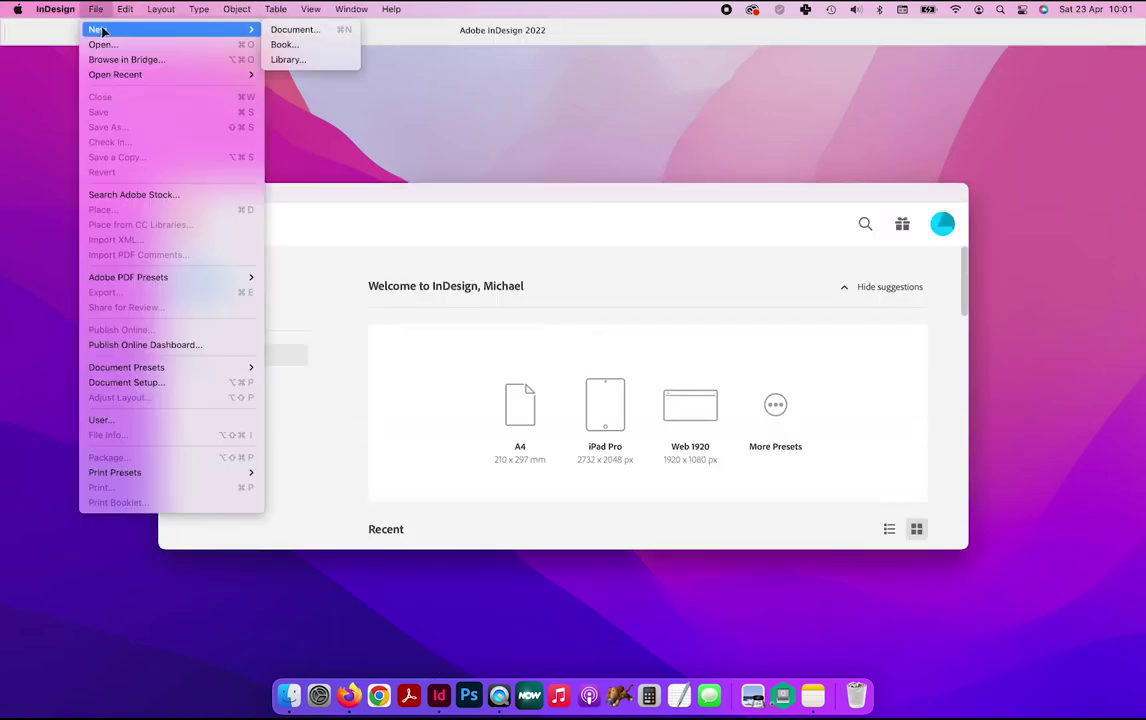
pyautogui.click(295, 33)
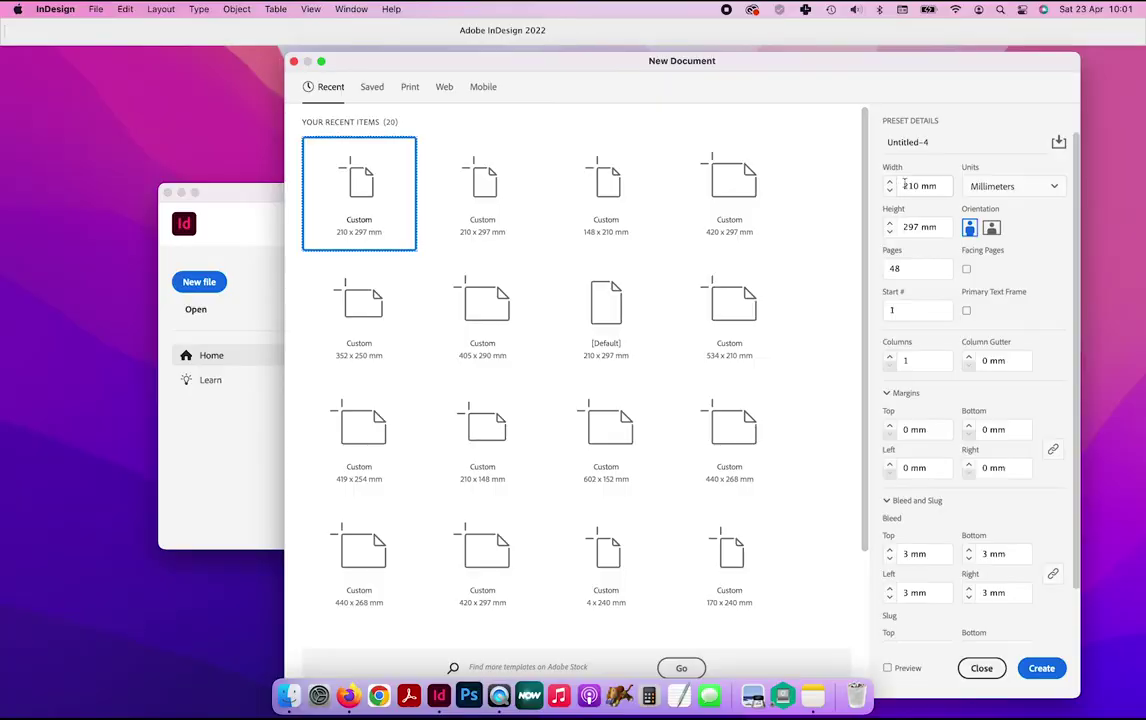
# Set the page size to 148 × 210 mm with 3 mm bleed on every side
pyautogui.doubleClick(911, 186)
pyautogui.write('1')
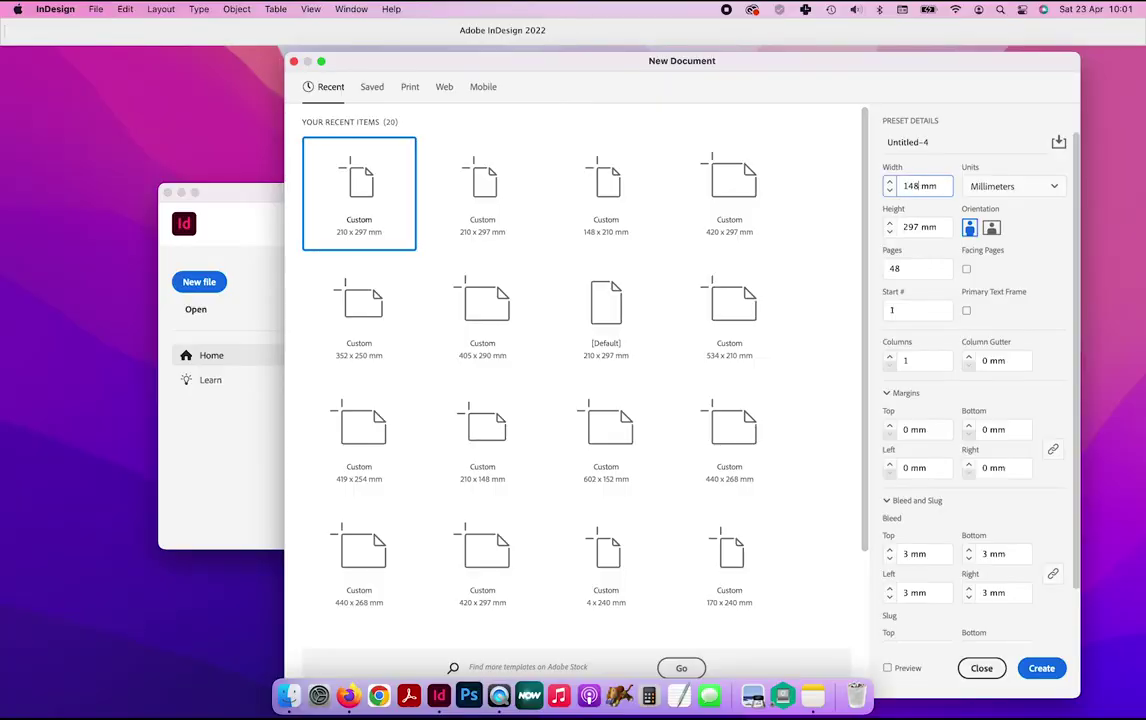
pyautogui.press('Tab')
pyautogui.write('210')
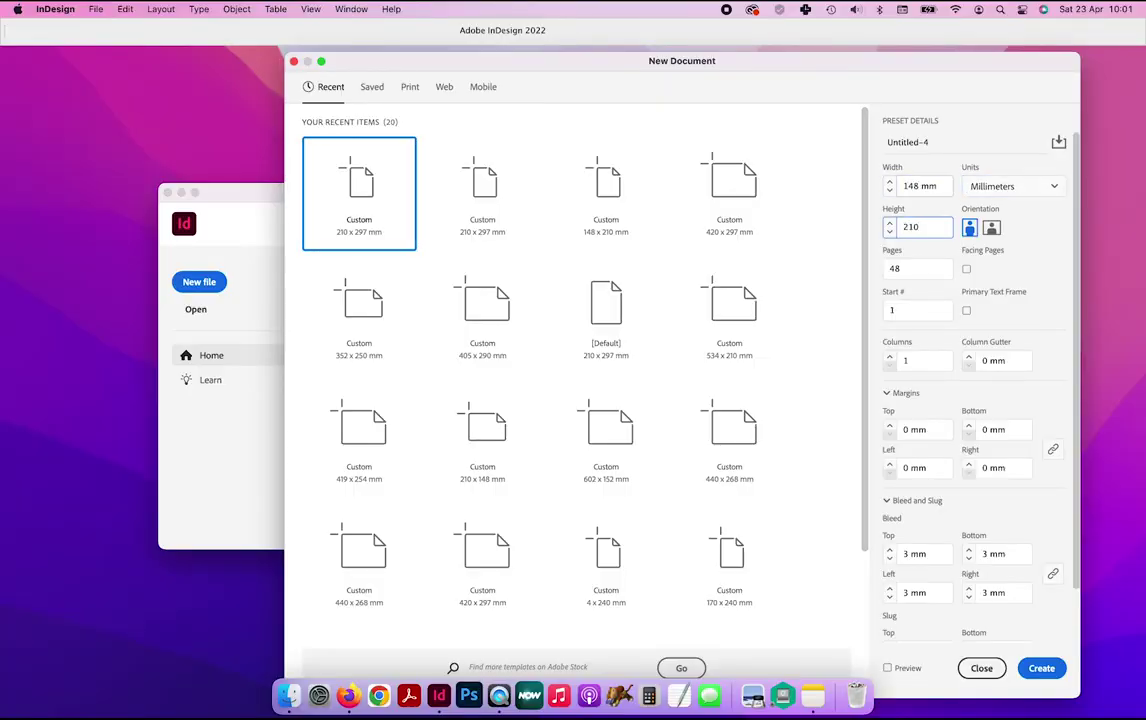
pyautogui.press('Tab')
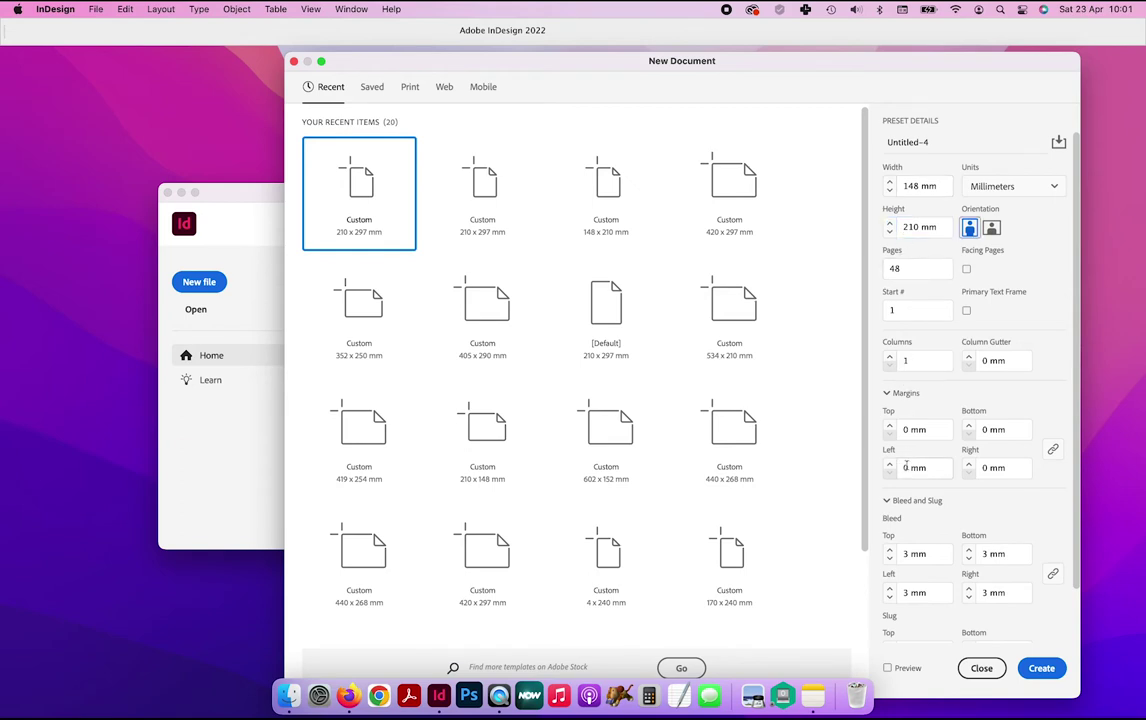
pyautogui.click(904, 553)
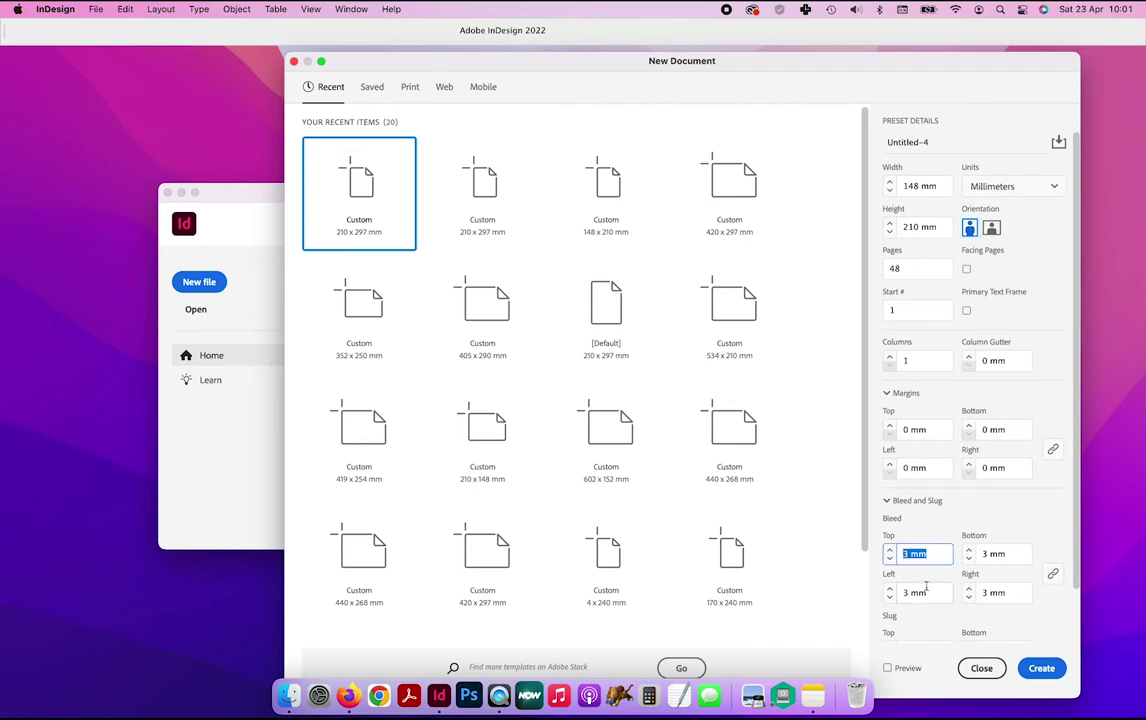
pyautogui.press('Tab')
pyautogui.press('Tab')
pyautogui.click(993, 594)
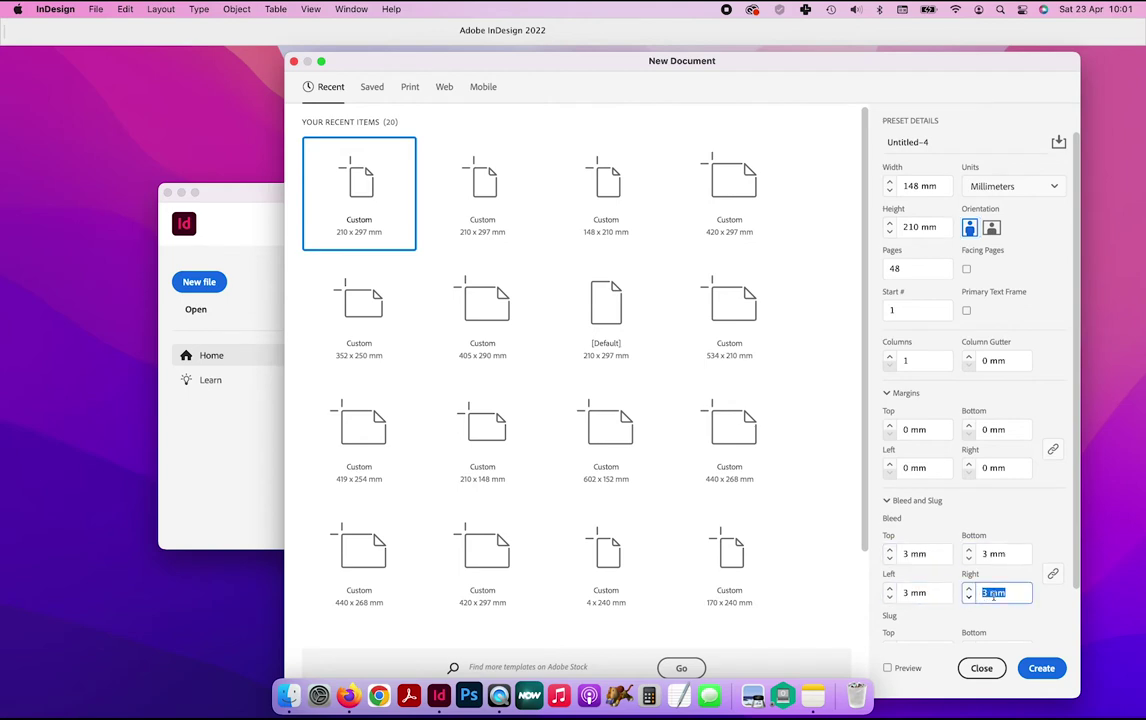
# Create the document and draw a page-1 frame positioned at −3 mm from the top-left reference point
pyautogui.click(1042, 670)
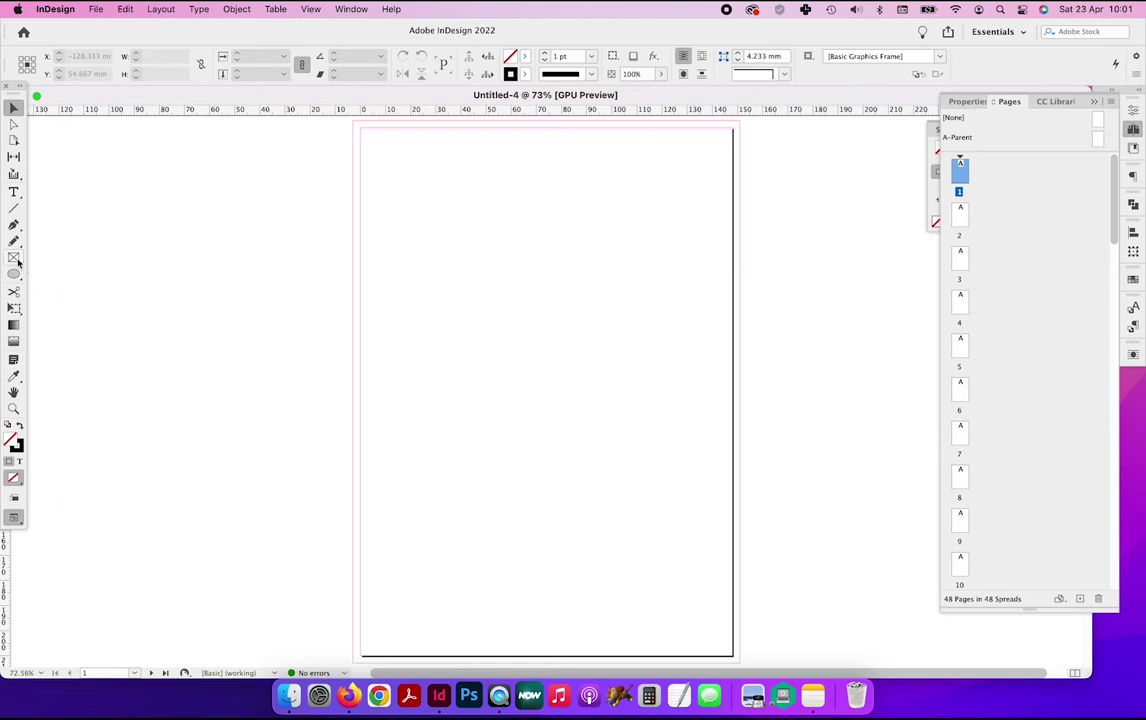
pyautogui.click(16, 259)
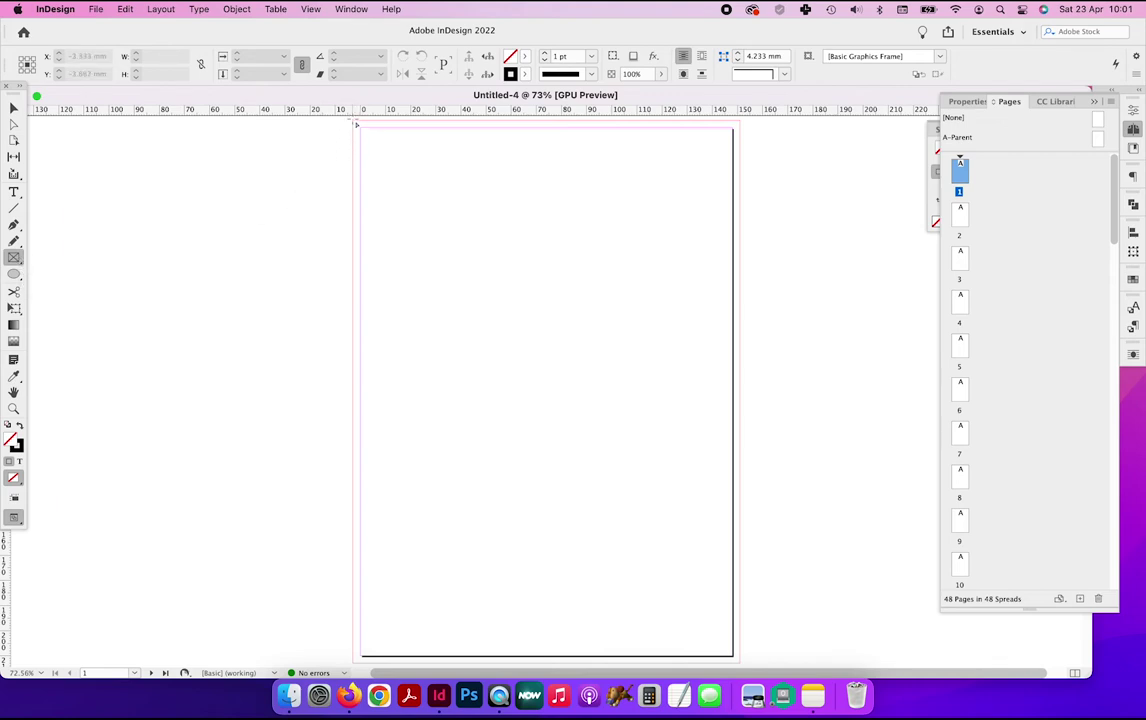
pyautogui.moveTo(356, 125); pyautogui.dragTo(737, 660)
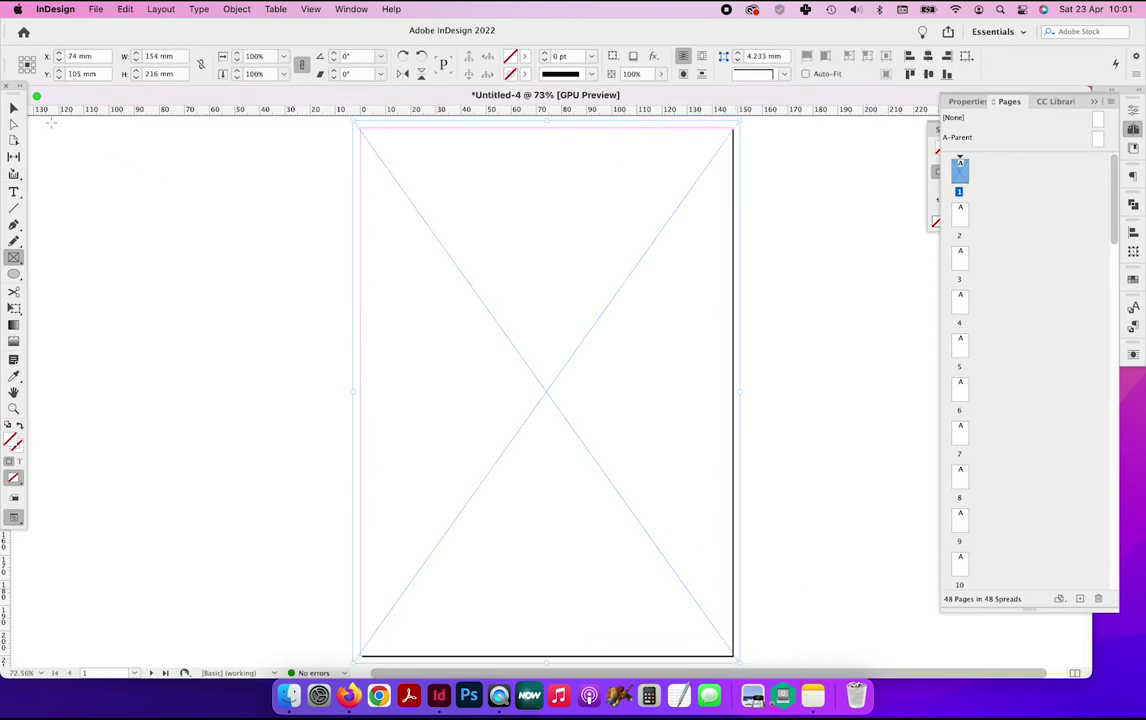
pyautogui.click(13, 108)
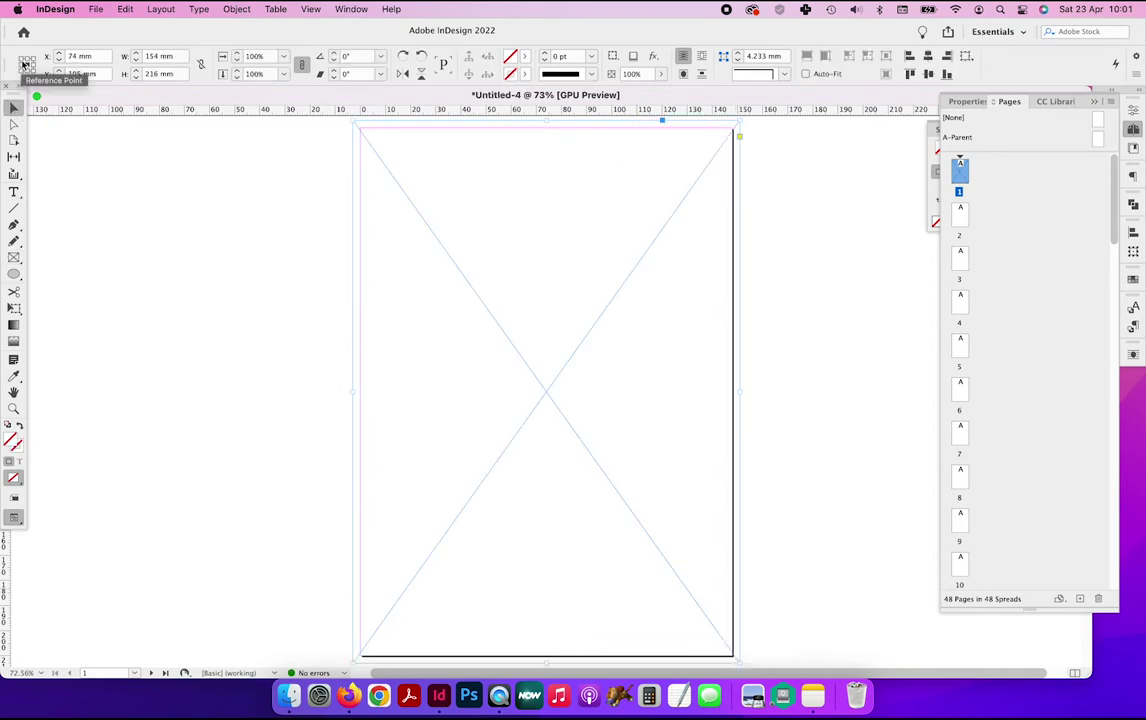
pyautogui.click(21, 58)
pyautogui.tripleClick(80, 58)
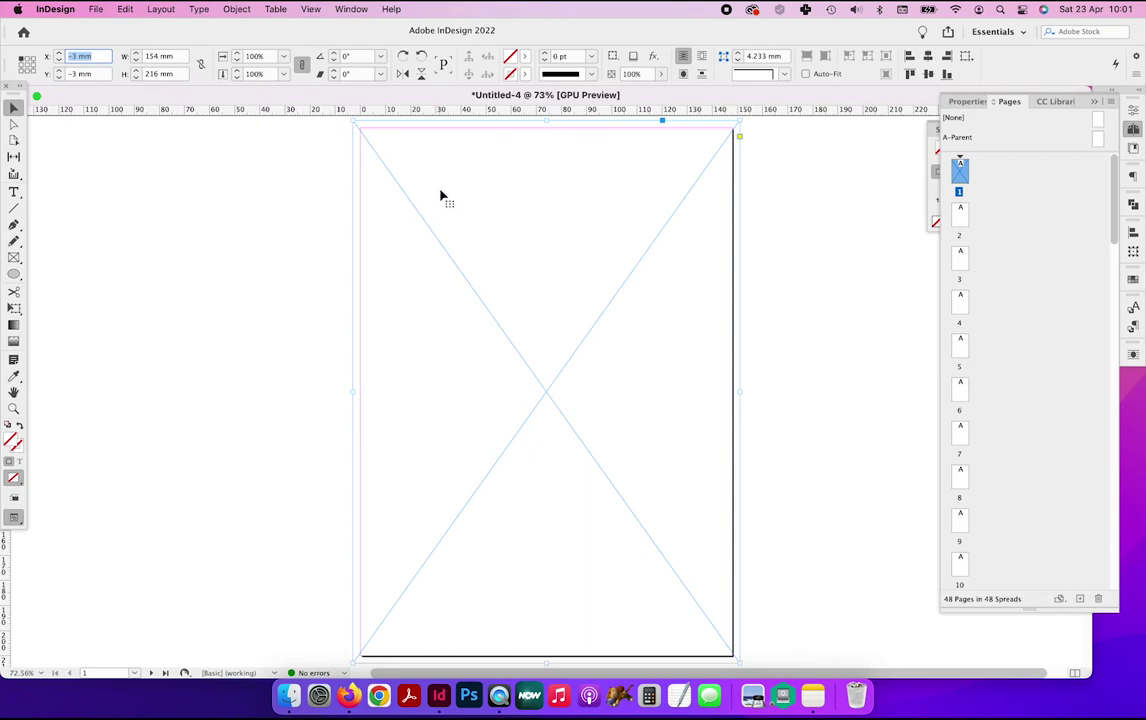
pyautogui.click(378, 176)
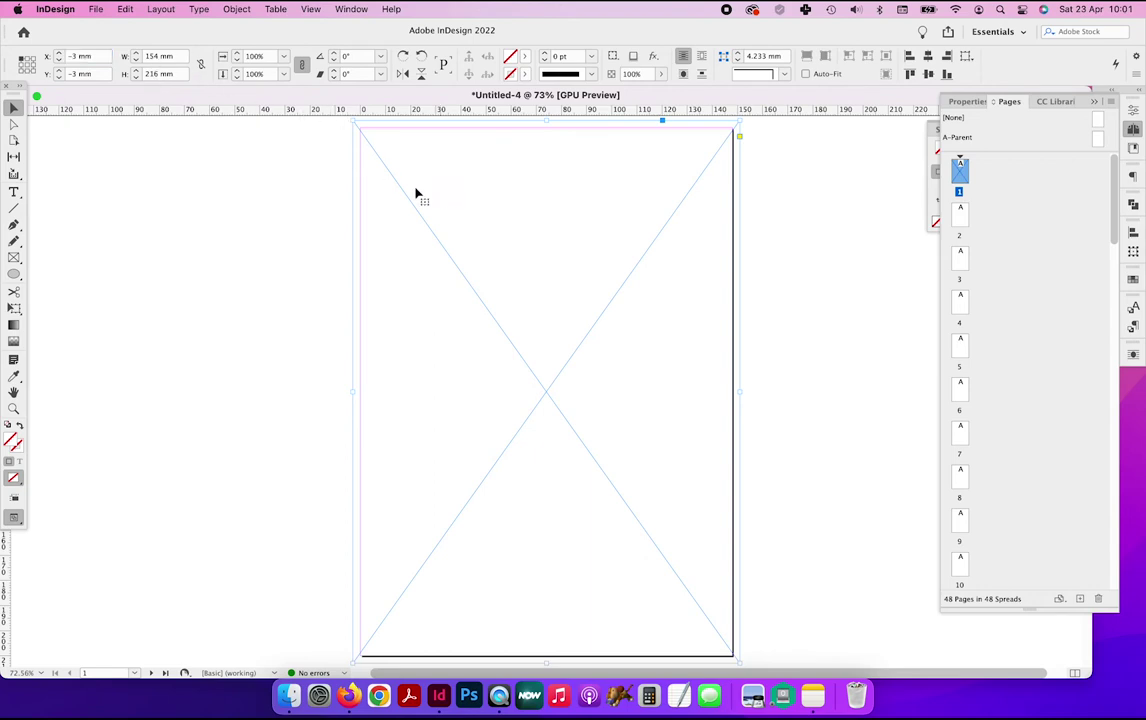
# Check the bleed in Document Setup and close it without changes
pyautogui.click(103, 12)
pyautogui.click(524, 318)
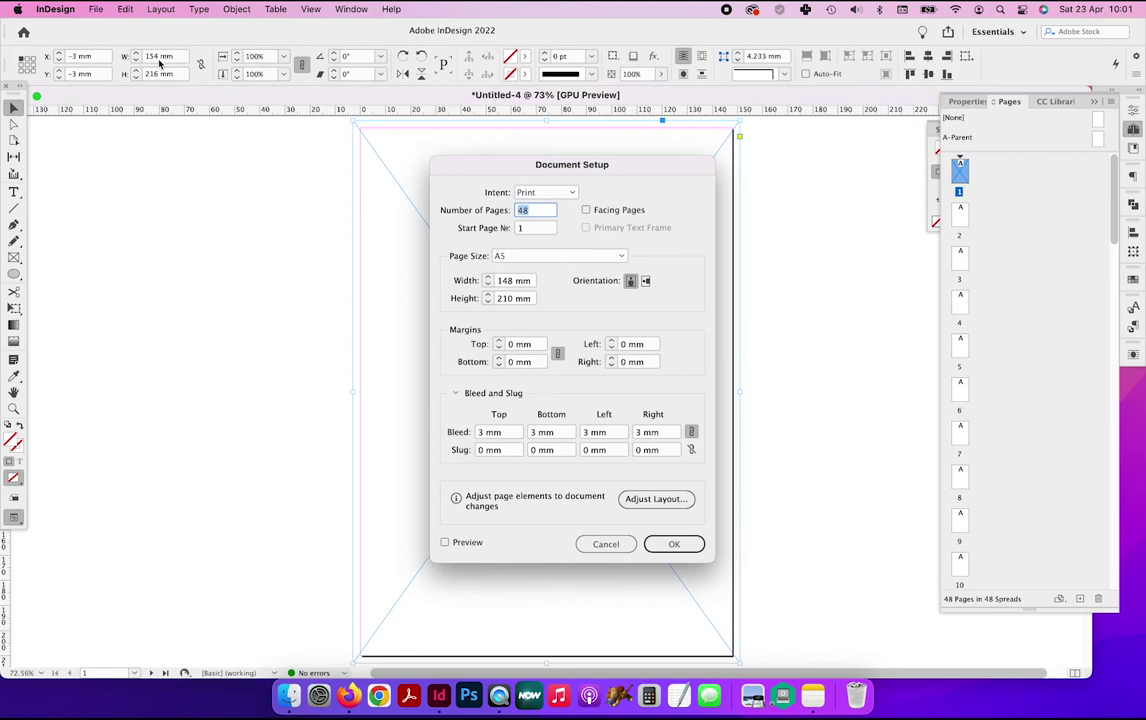
pyautogui.click(606, 543)
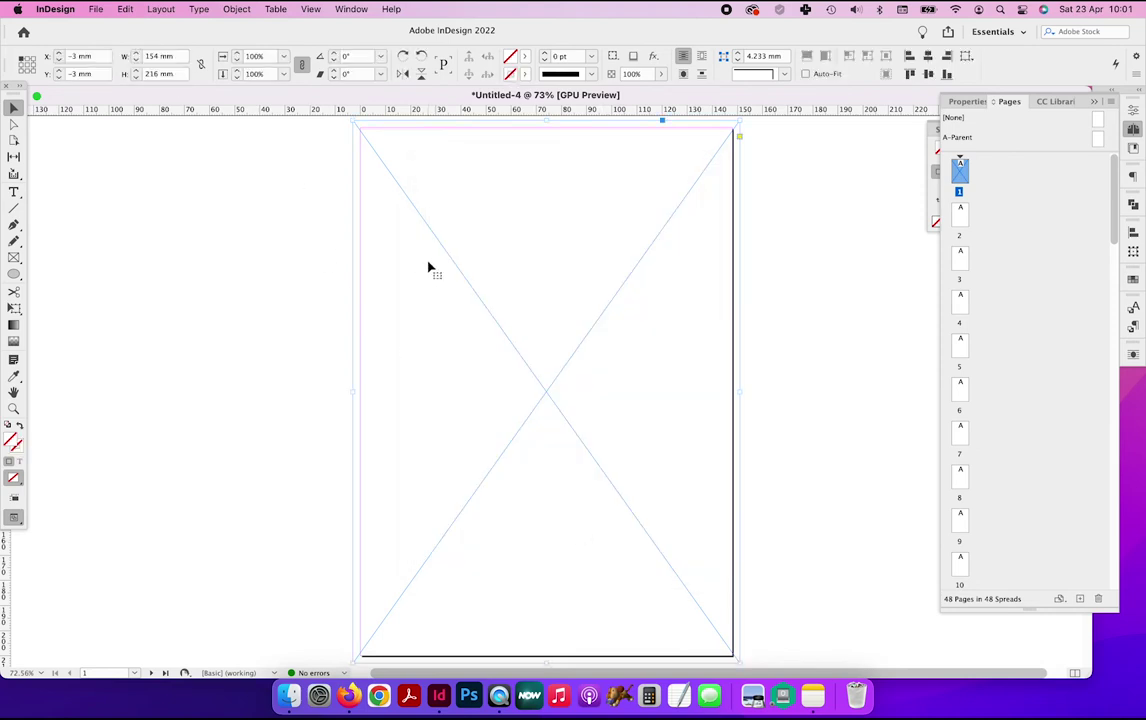
pyautogui.moveTo(356, 123); pyautogui.dragTo(359, 128)
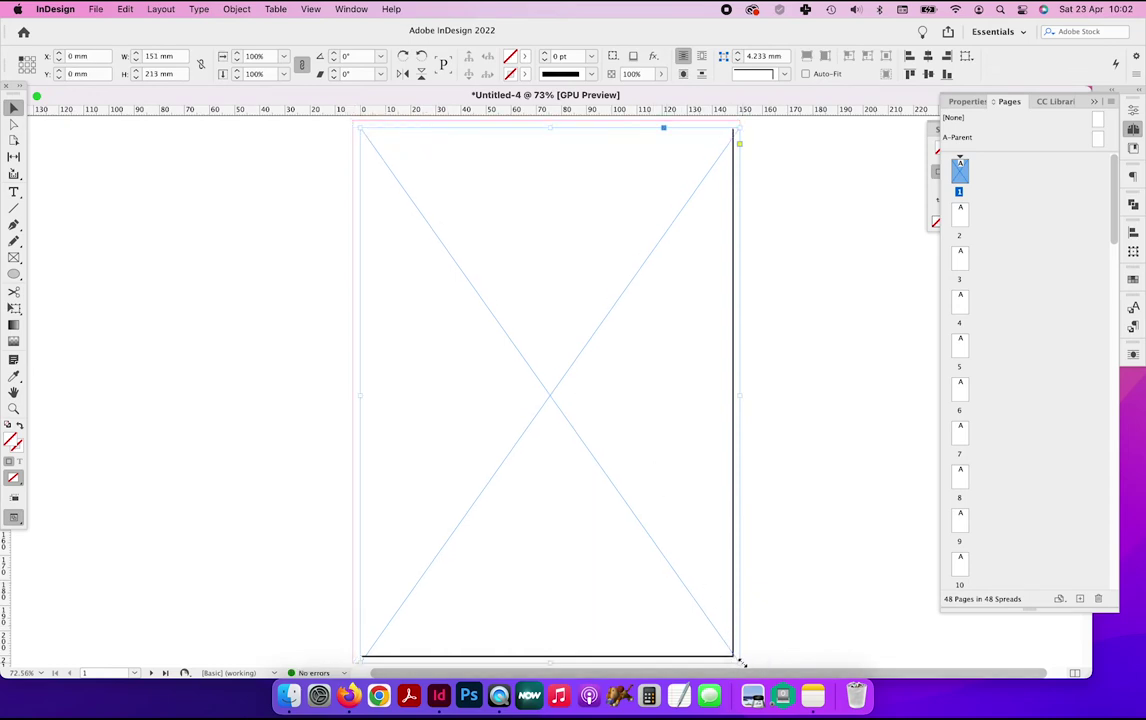
pyautogui.moveTo(741, 662); pyautogui.dragTo(734, 657)
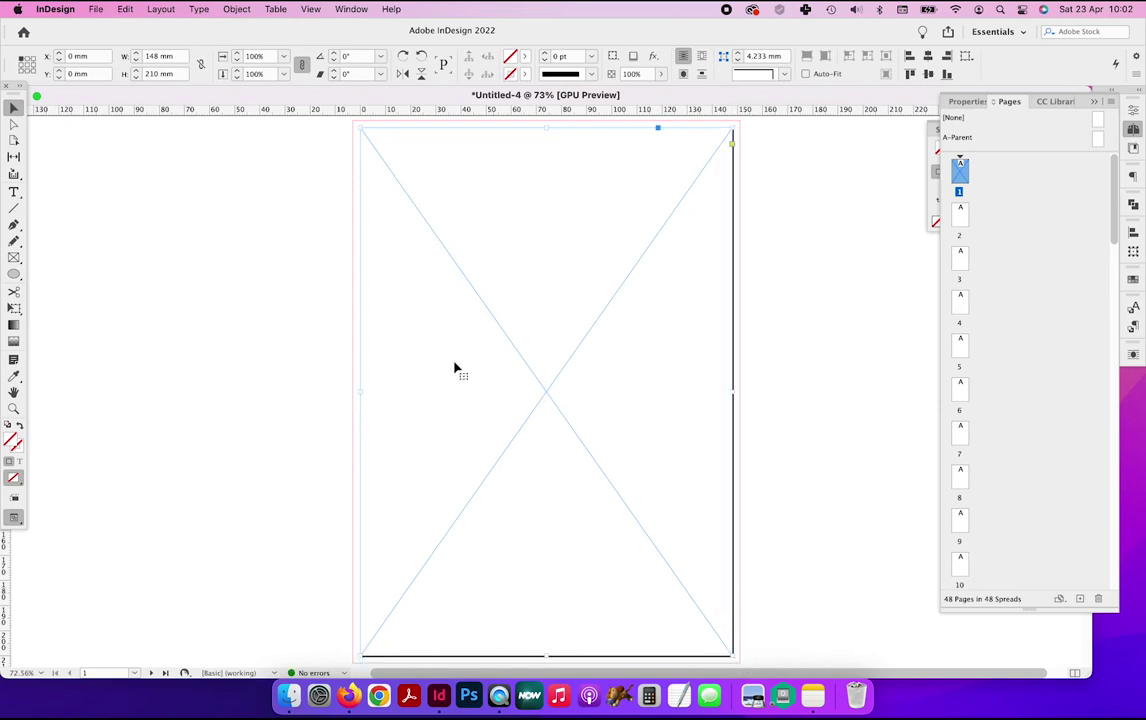
pyautogui.click(276, 304)
pyautogui.click(396, 299)
pyautogui.moveTo(361, 131); pyautogui.dragTo(354, 122)
pyautogui.moveTo(734, 656); pyautogui.dragTo(740, 662)
# Place the IMG_2447.JPG street photo into the page 1 frame
pyautogui.press('super+d')
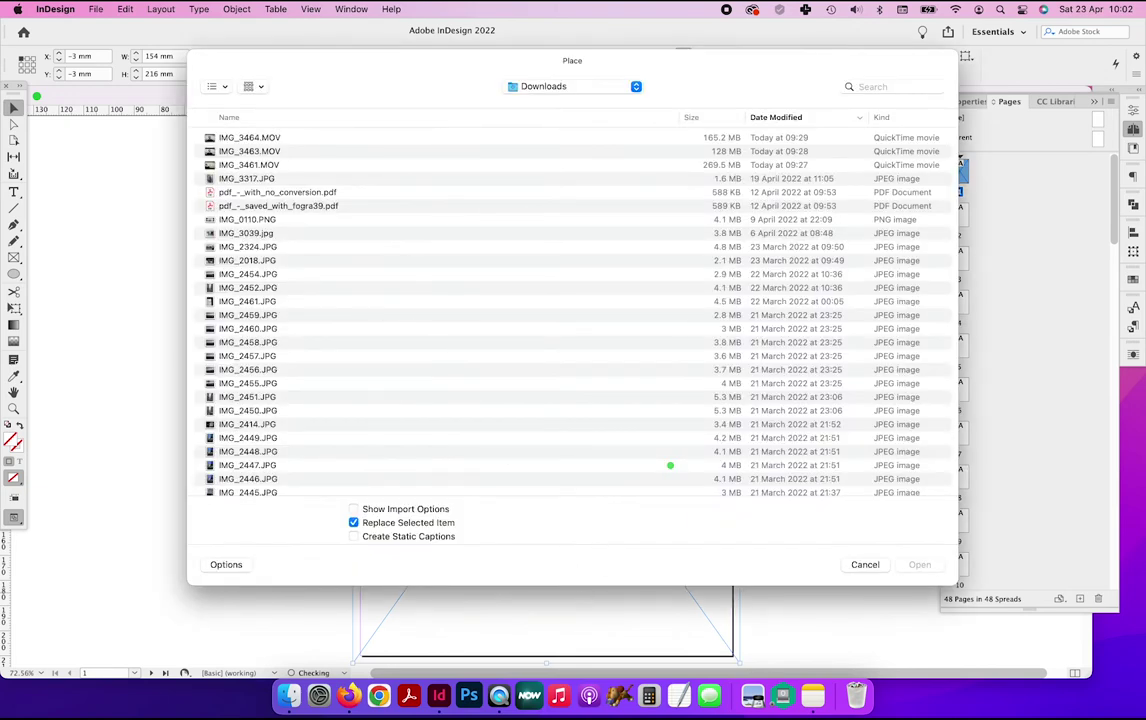
pyautogui.scroll(-3, 505, 335)
pyautogui.click(246, 410)
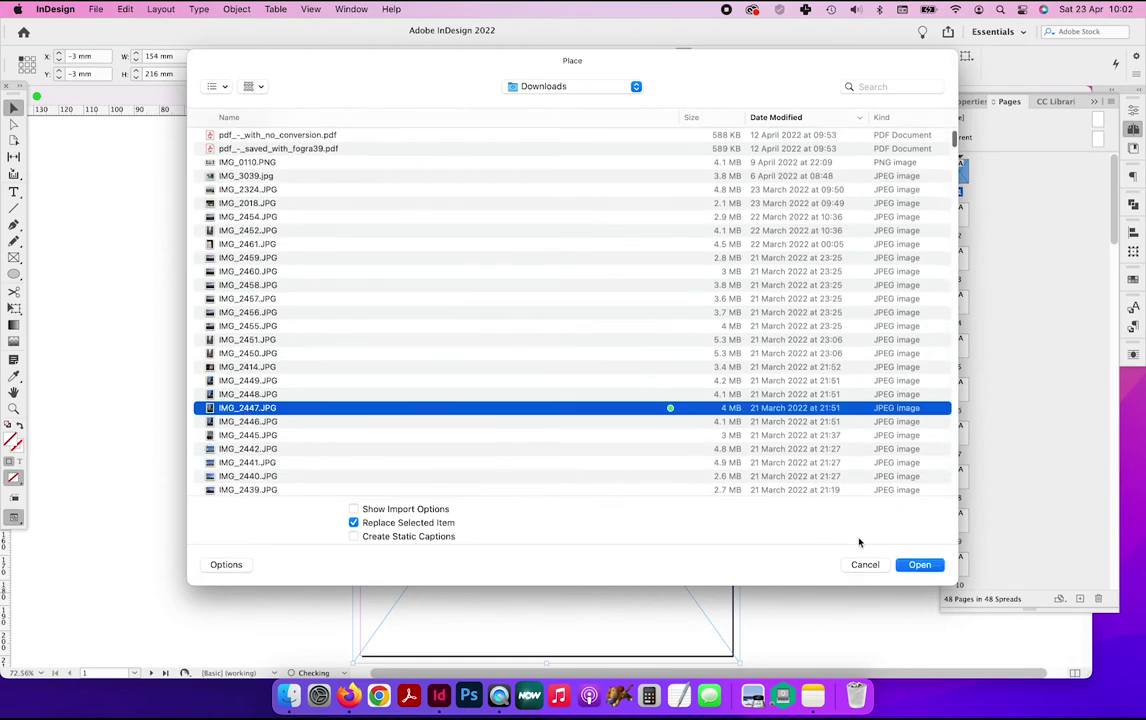
pyautogui.click(918, 565)
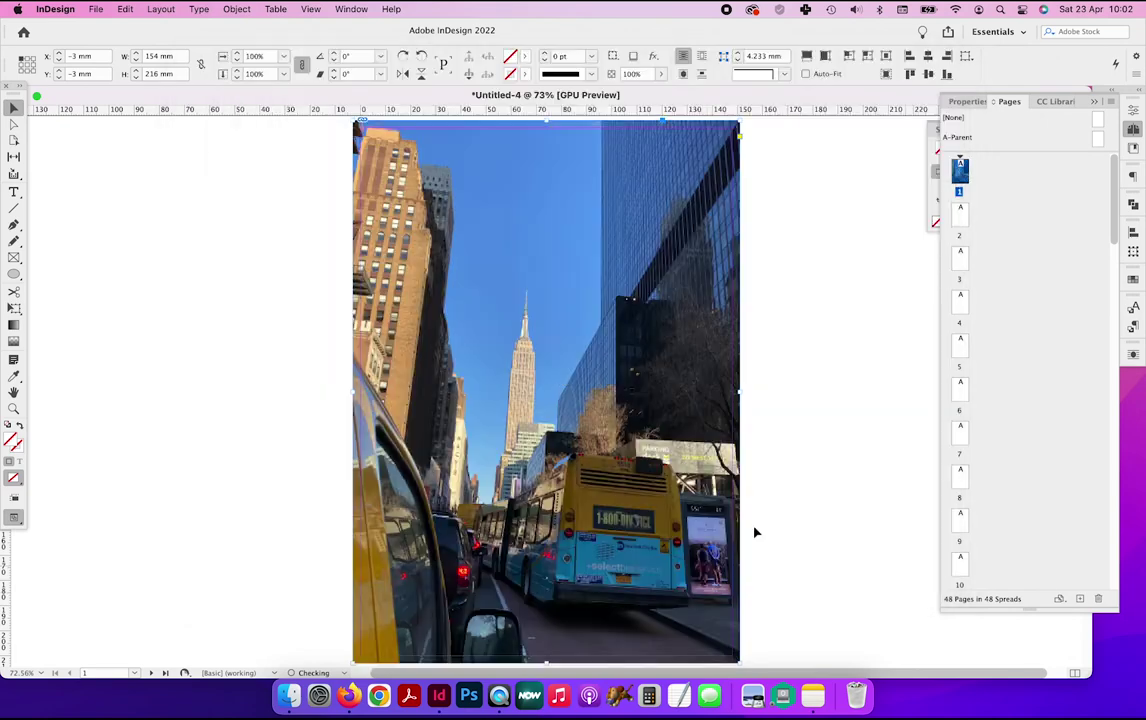
# Scale the photo inside the frame by its corners to fit the bleed, then zoom out
pyautogui.click(14, 124)
pyautogui.scroll(3, 260, 180)
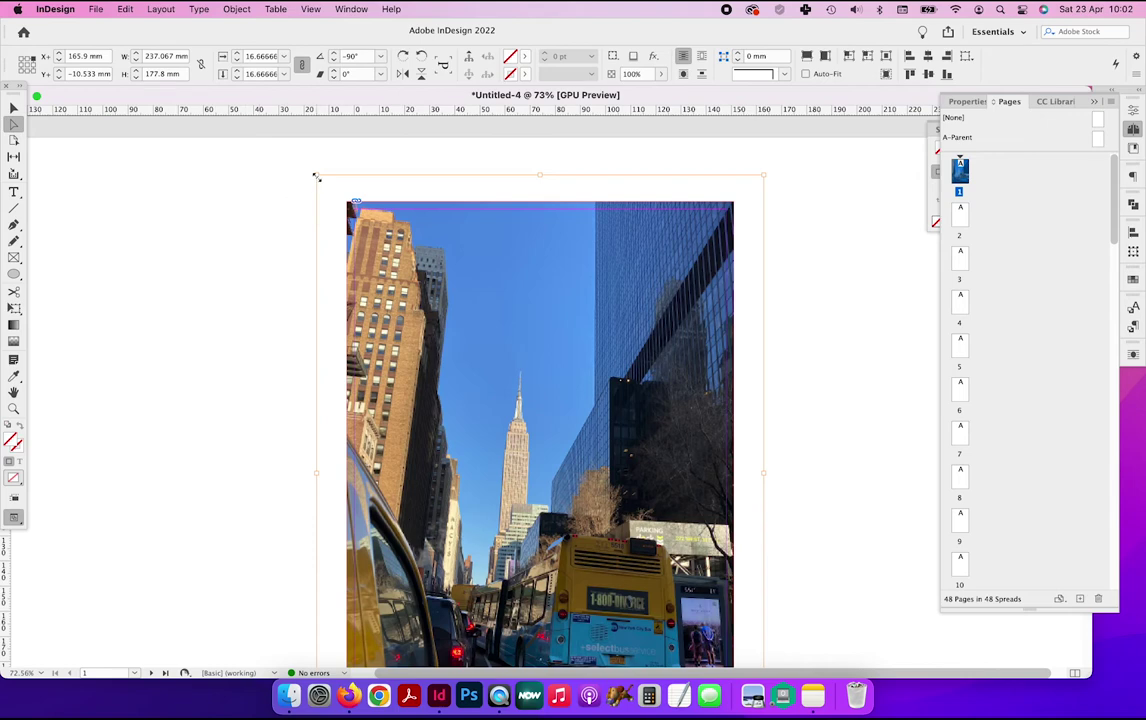
pyautogui.moveTo(316, 177); pyautogui.dragTo(344, 206)
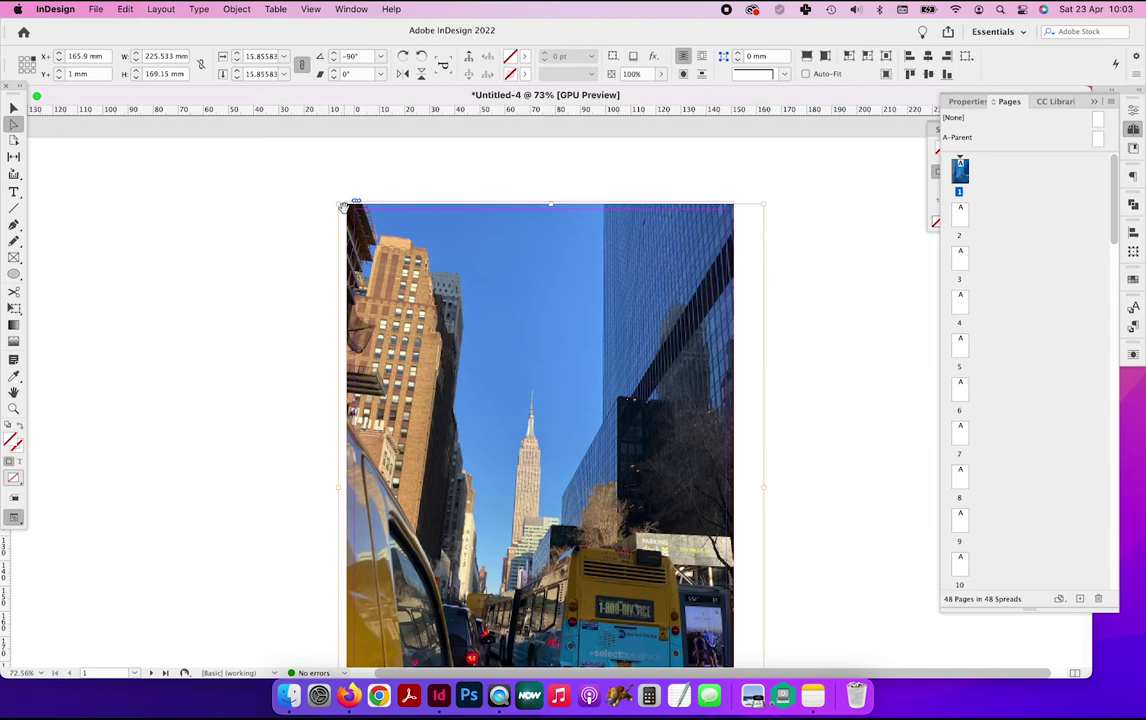
pyautogui.moveTo(348, 208); pyautogui.dragTo(350, 205)
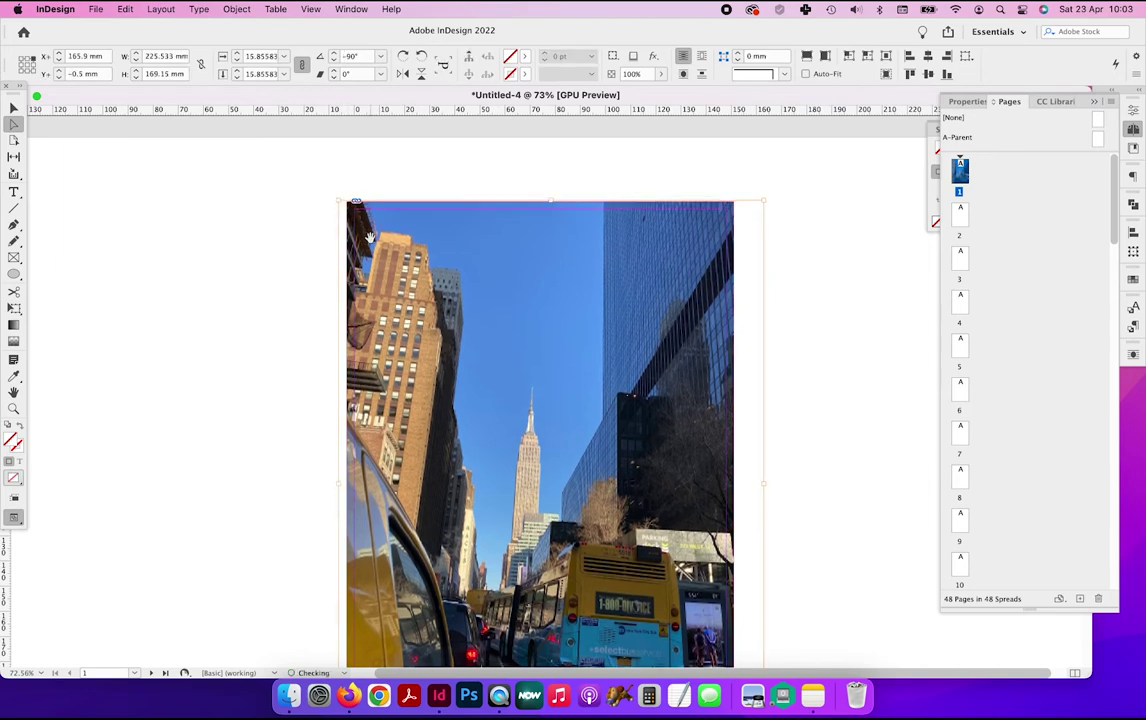
pyautogui.scroll(-5, 520, 300)
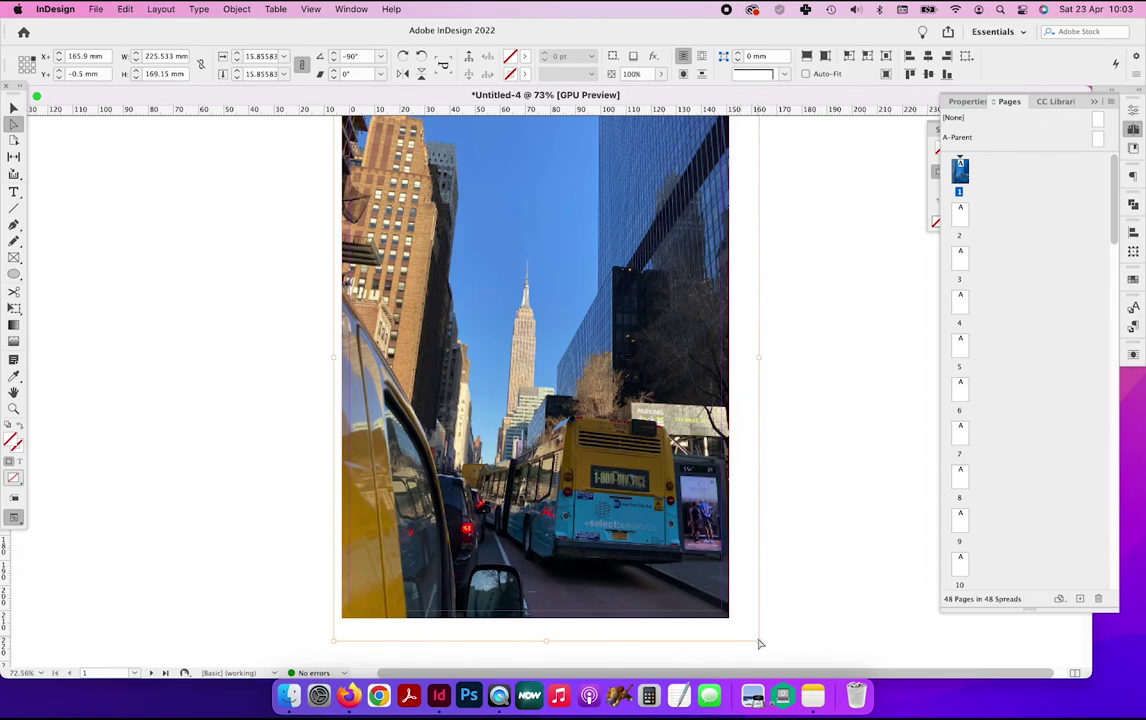
pyautogui.moveTo(758, 640); pyautogui.dragTo(742, 618)
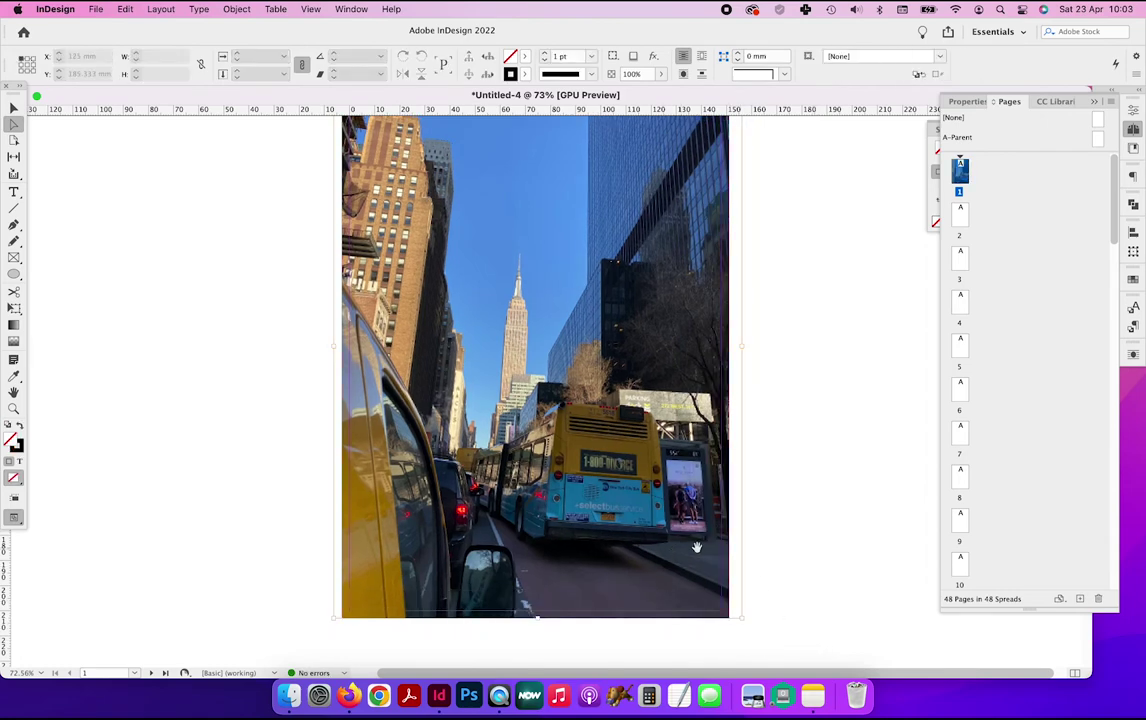
pyautogui.scroll(2, 693, 545)
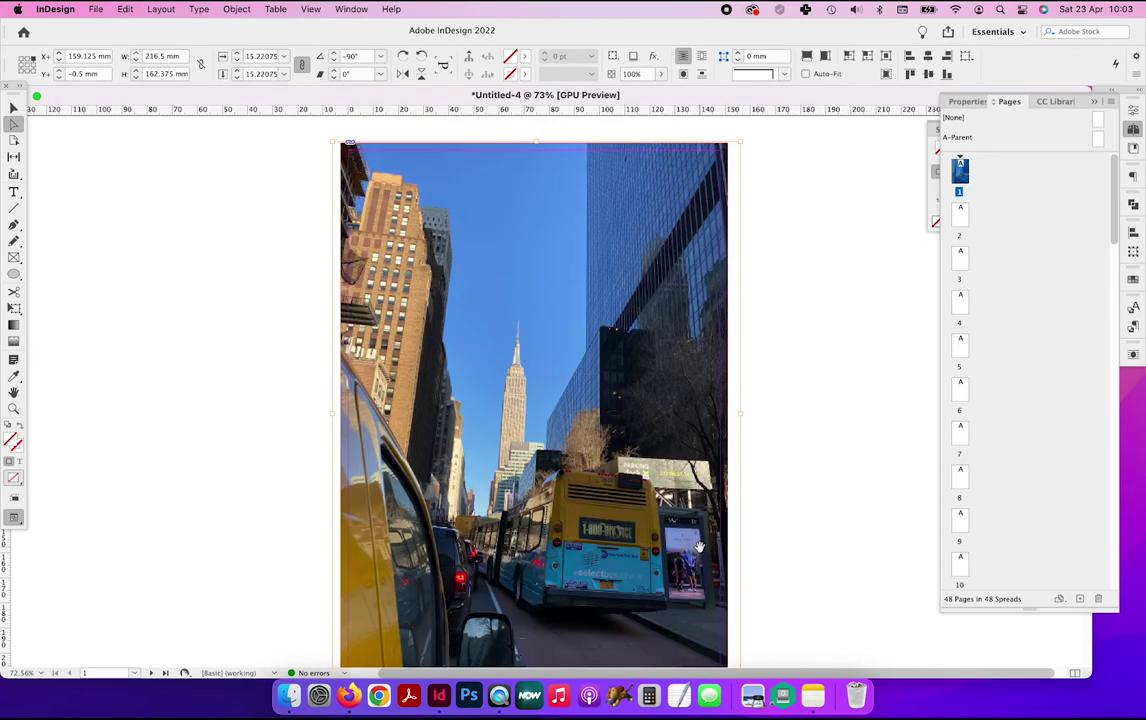
pyautogui.click(14, 408)
pyautogui.keyDown('alt'); pyautogui.click(525, 380); pyautogui.keyUp('alt')
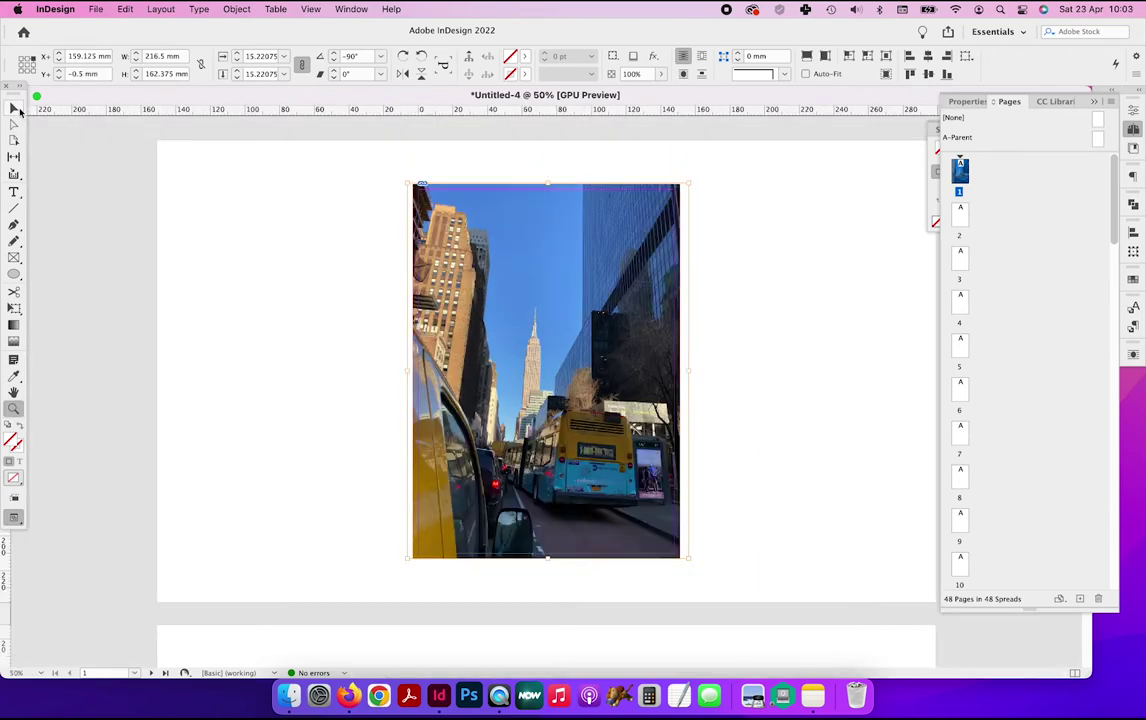
# Paste the page 1 photo frame in place on page 2 and align its top-left corner to the page corner
pyautogui.press('v')
pyautogui.click(330, 240)
pyautogui.click(453, 259)
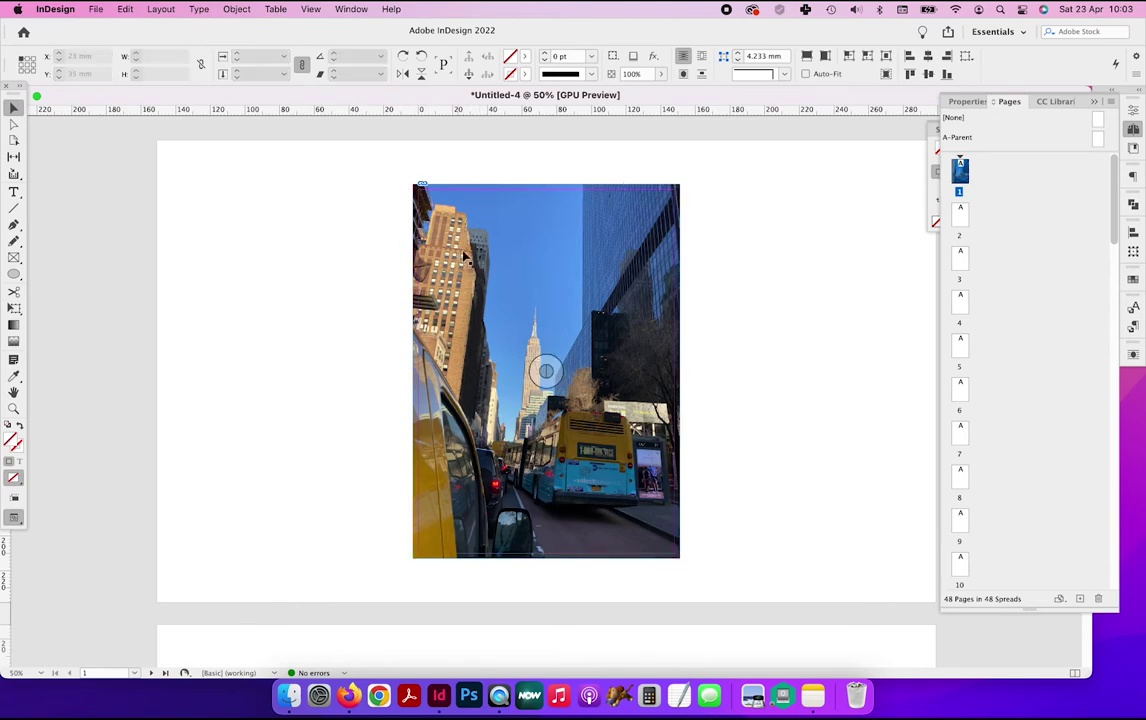
pyautogui.scroll(-5, 501, 370)
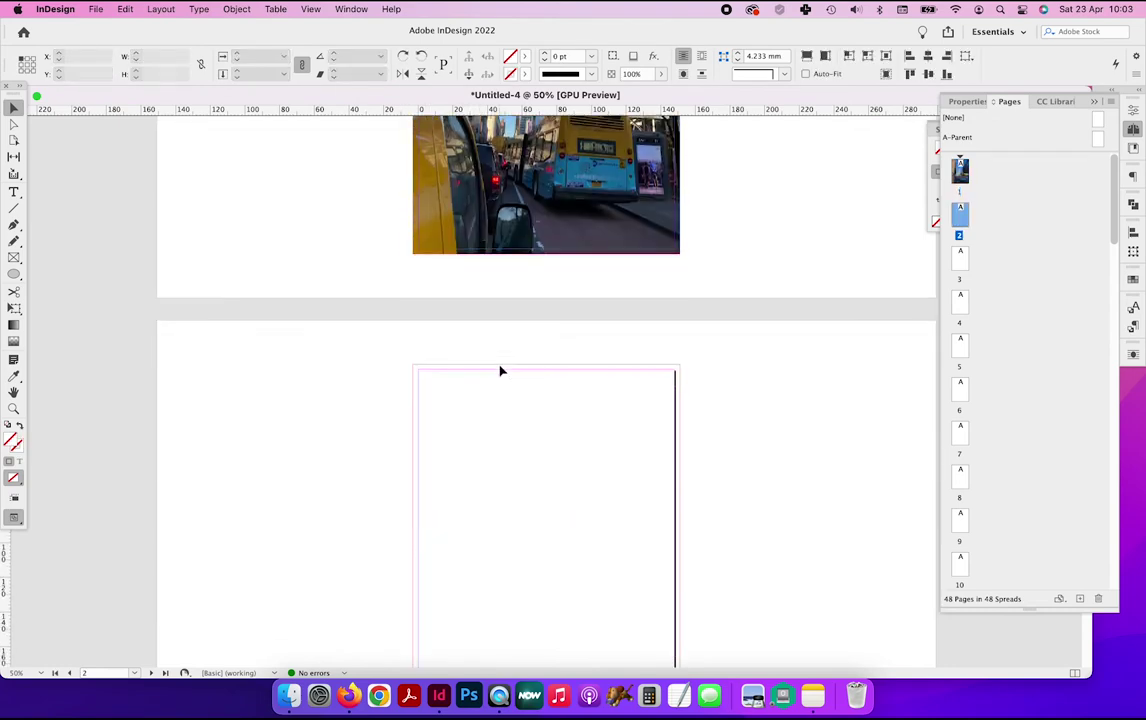
pyautogui.press('super+alt+shift+v')
pyautogui.scroll(-1, 501, 370)
pyautogui.scroll(-2, 501, 370)
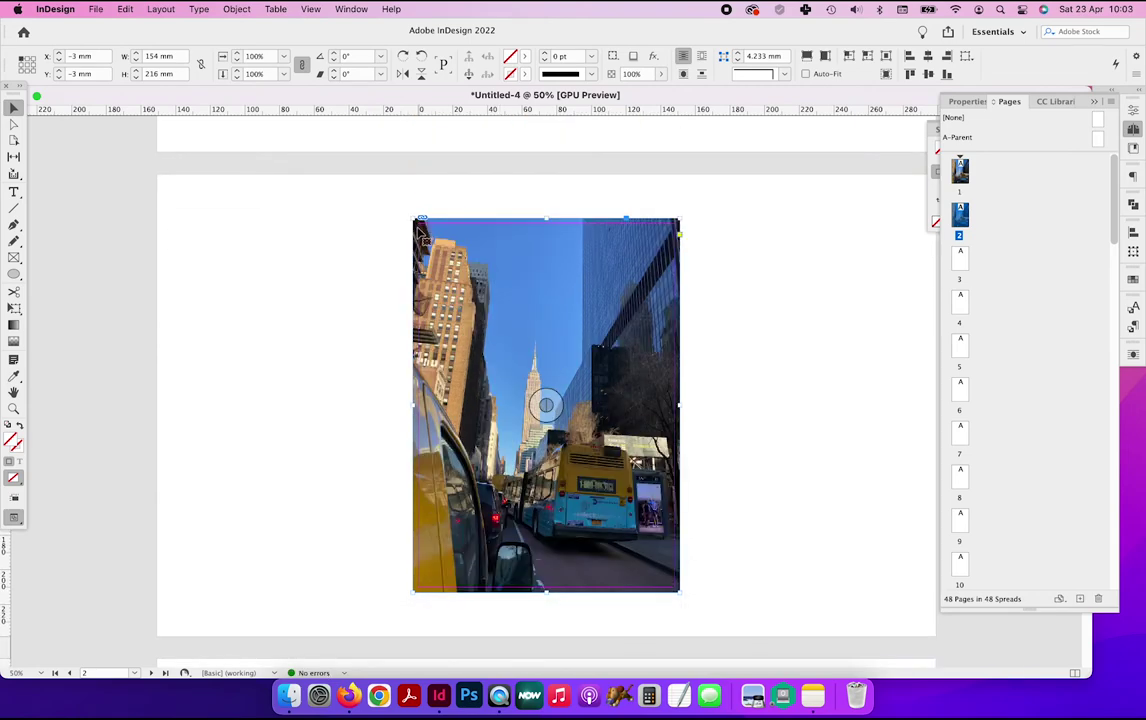
pyautogui.moveTo(411, 217); pyautogui.dragTo(417, 222)
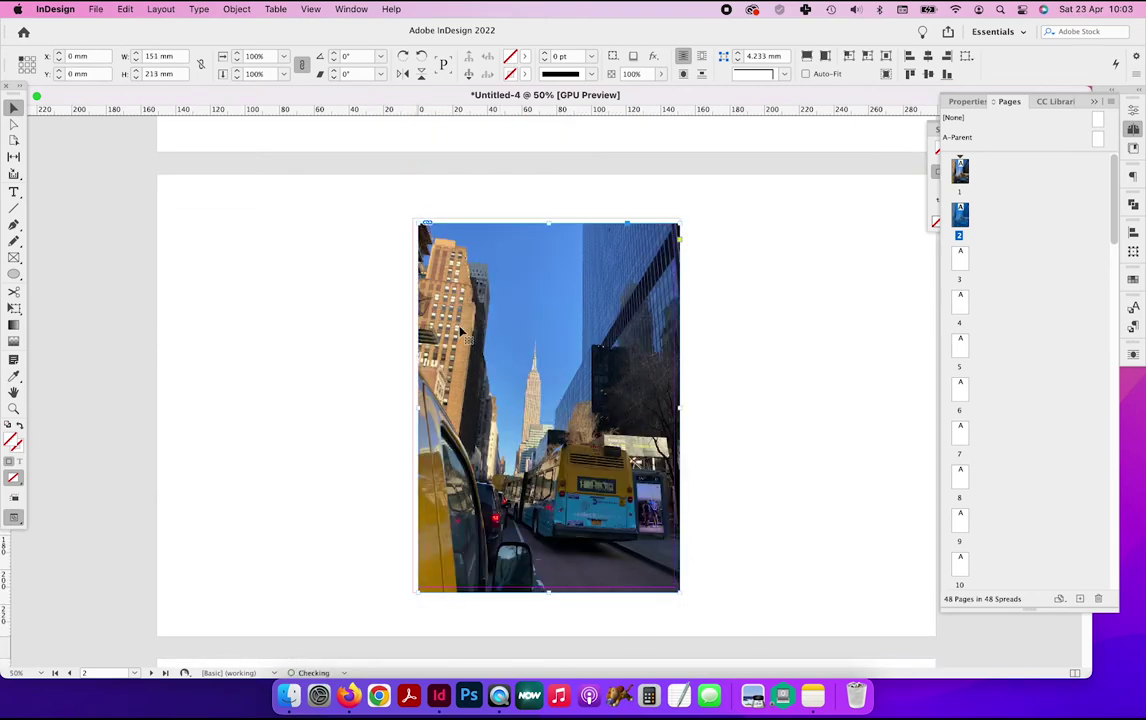
# Adjust the page 2 frame's bottom-right corner, zoom in, and select it to read its size
pyautogui.moveTo(679, 591); pyautogui.dragTo(676, 588)
pyautogui.click(742, 583)
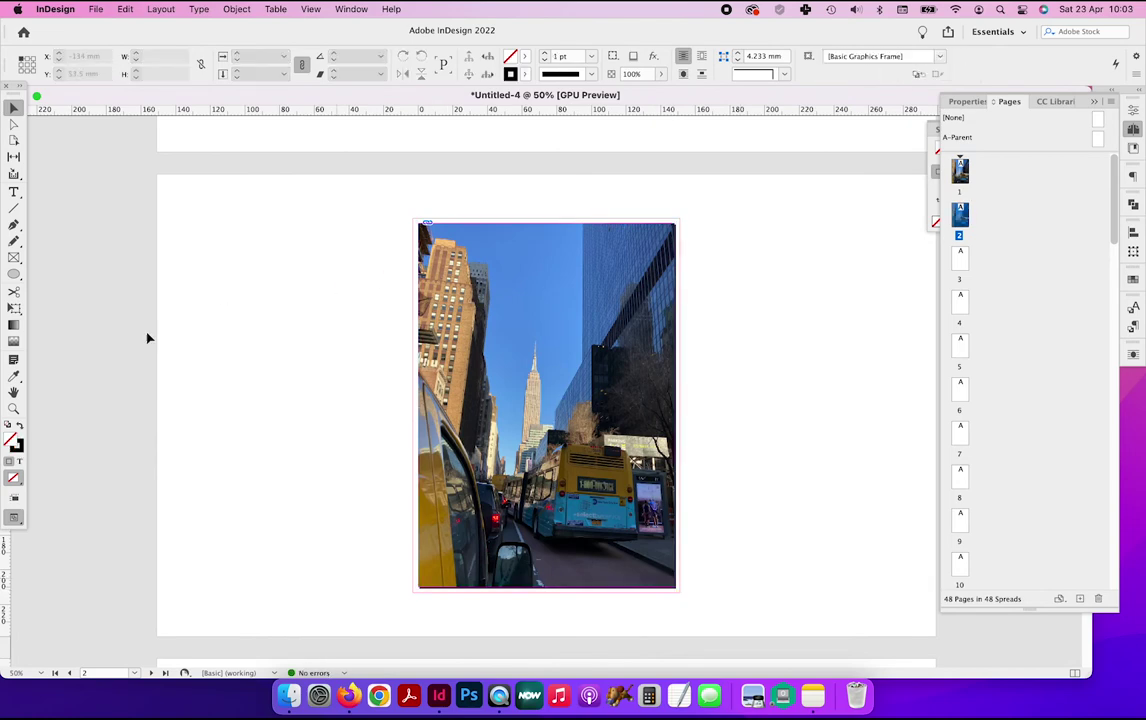
pyautogui.click(14, 408)
pyautogui.click(468, 300)
pyautogui.click(486, 363)
pyautogui.click(420, 398)
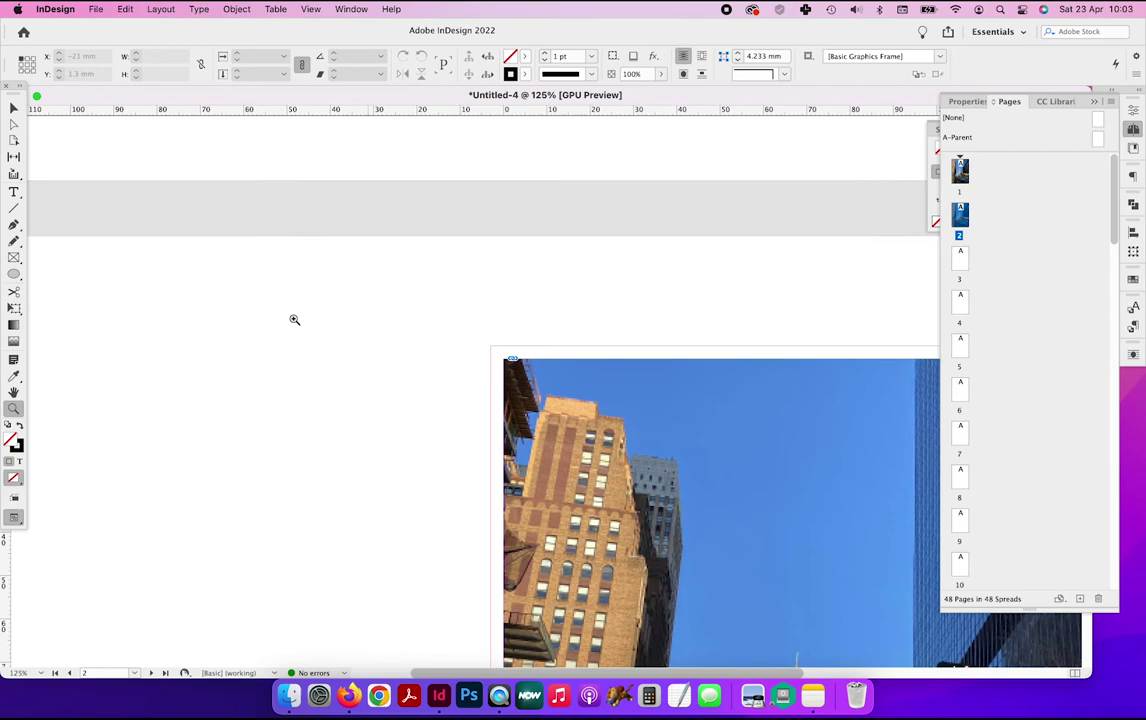
pyautogui.click(14, 107)
pyautogui.click(755, 450)
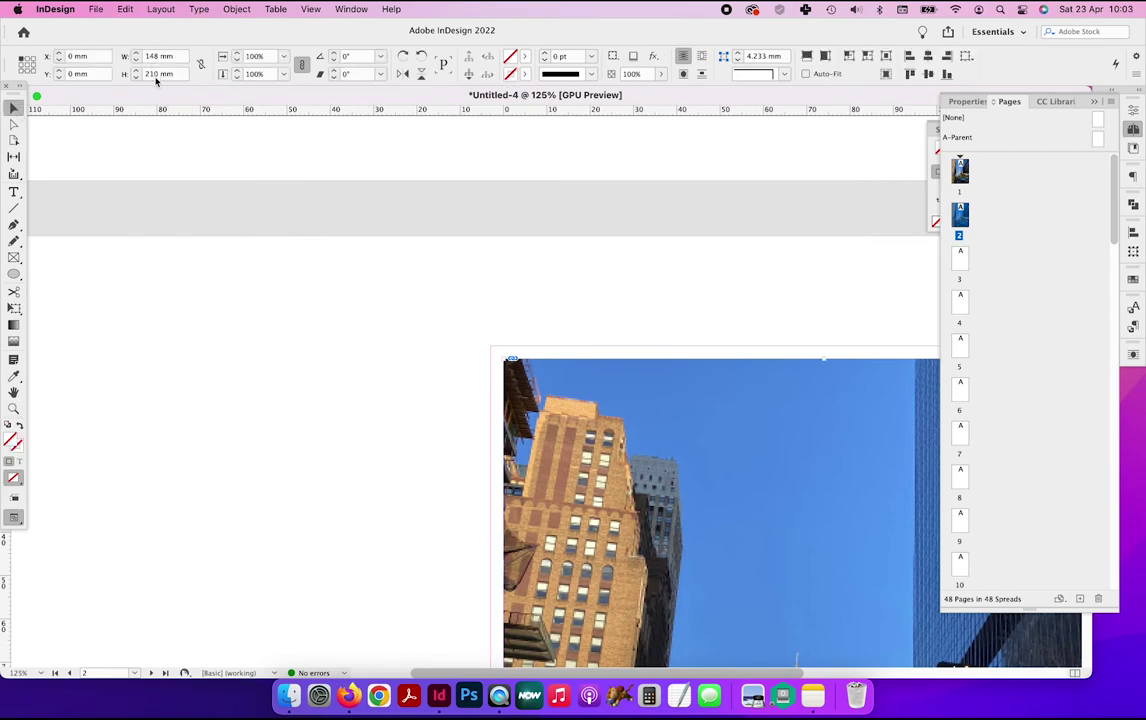
# Confirm the 3 mm bleed in Document Setup and cancel
pyautogui.click(101, 12)
pyautogui.click(173, 369)
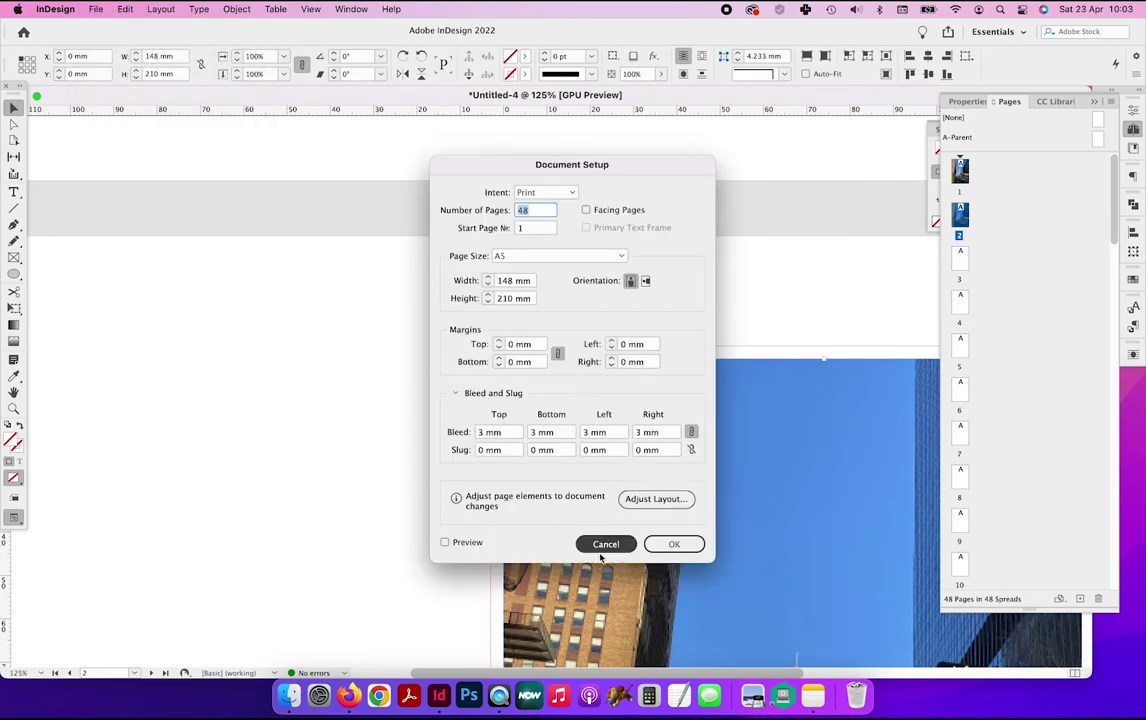
pyautogui.click(605, 544)
# Try stretching the frame's top-left corner, undo it, fit the page, and scroll to page 3
pyautogui.click(532, 405)
pyautogui.moveTo(503, 358); pyautogui.dragTo(488, 349)
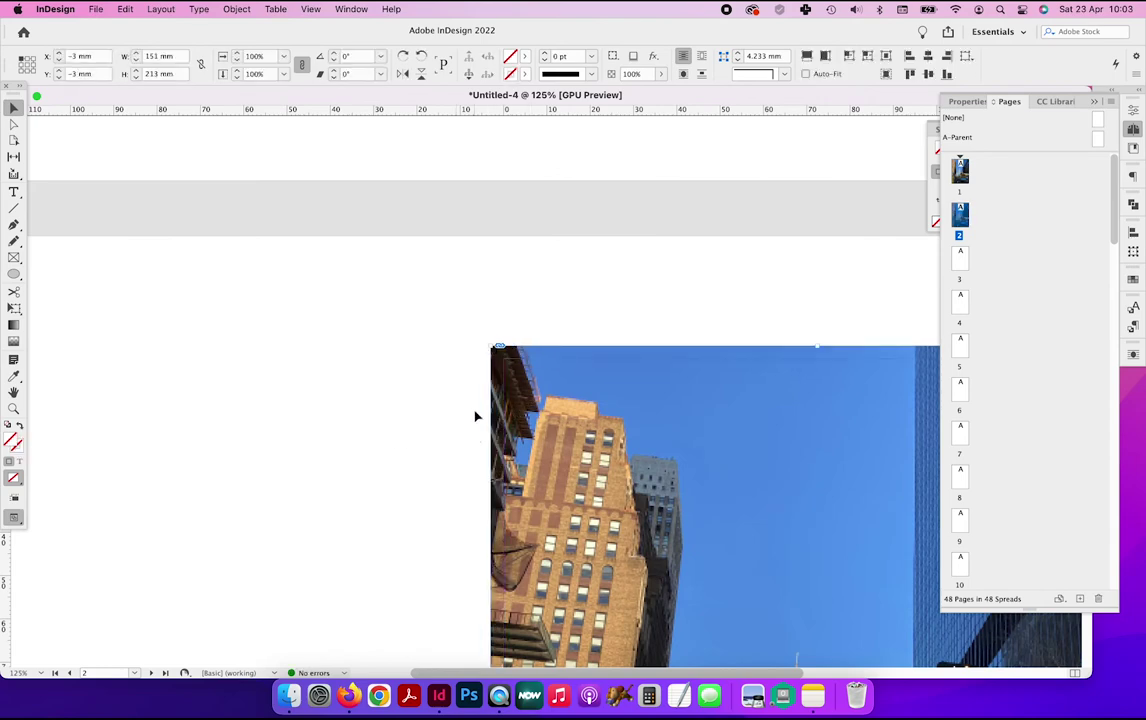
pyautogui.press('super+z')
pyautogui.click(432, 434)
pyautogui.press('super+0')
pyautogui.scroll(3, 473, 405)
pyautogui.scroll(-3, 475, 410)
pyautogui.scroll(-5, 473, 410)
pyautogui.scroll(1, 473, 410)
pyautogui.click(453, 297)
pyautogui.scroll(-15, 447, 290)
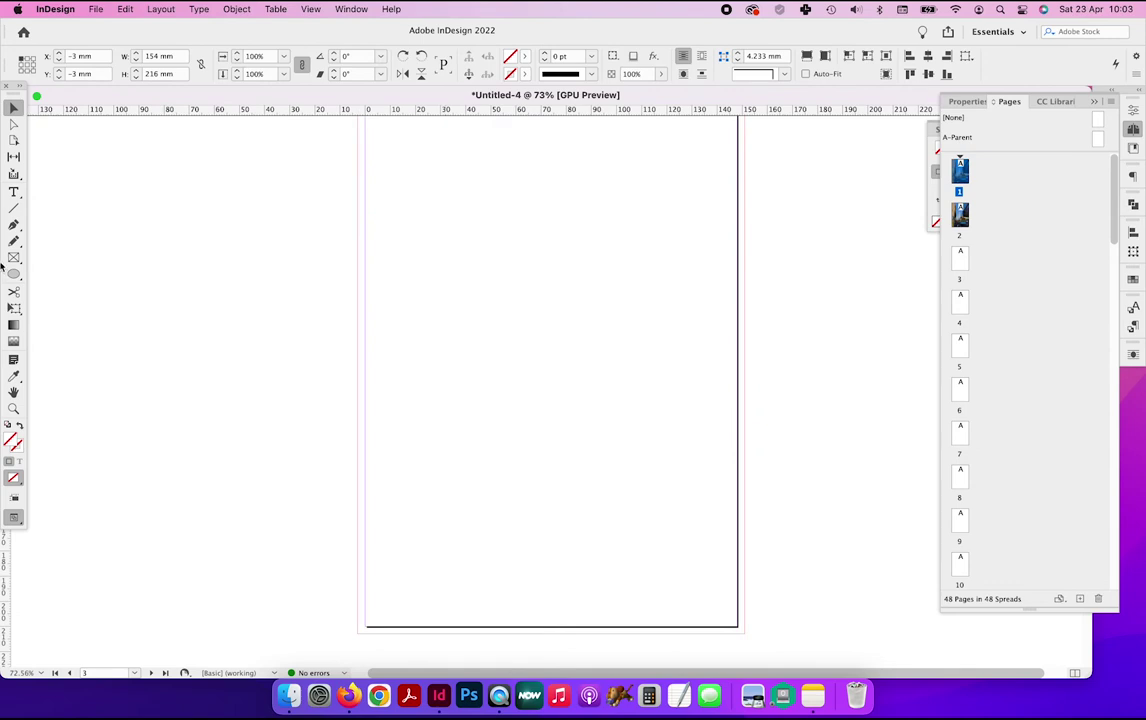
# Draw a bleed-width frame across the upper middle of page 3 and extend its bottom edge
pyautogui.click(14, 257)
pyautogui.moveTo(361, 212); pyautogui.dragTo(747, 460)
pyautogui.click(14, 107)
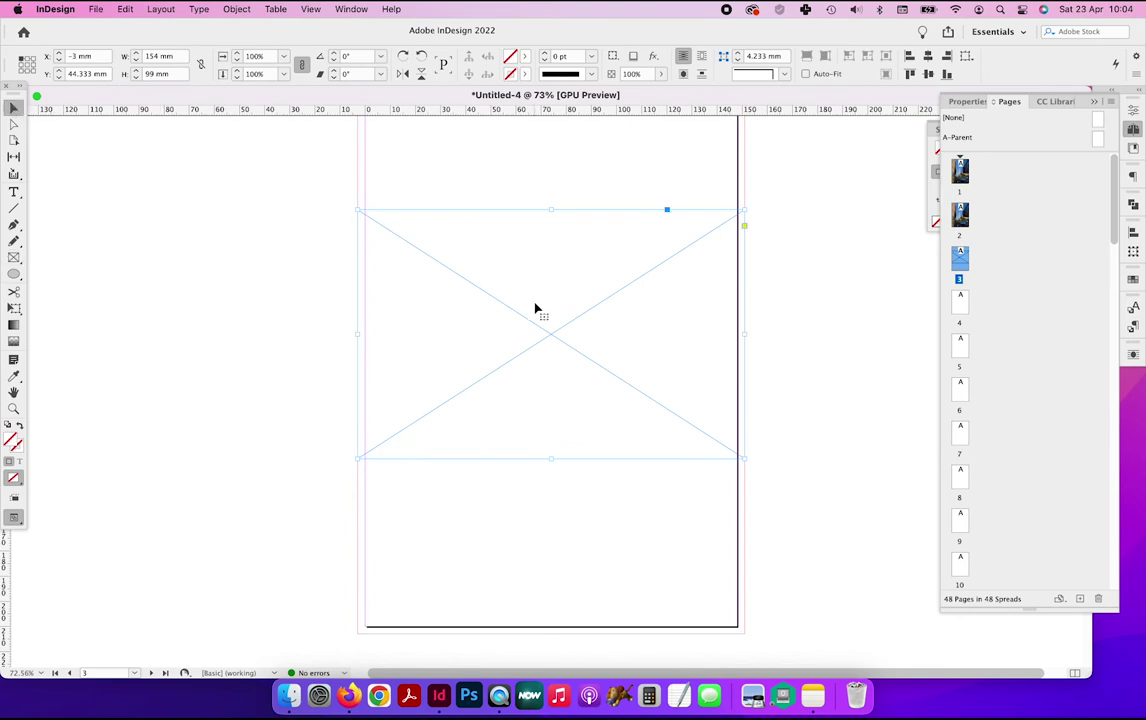
pyautogui.moveTo(551, 459); pyautogui.dragTo(551, 486)
# Place the IMG_2390.JPG skyline photo into the new frame
pyautogui.press('super+d')
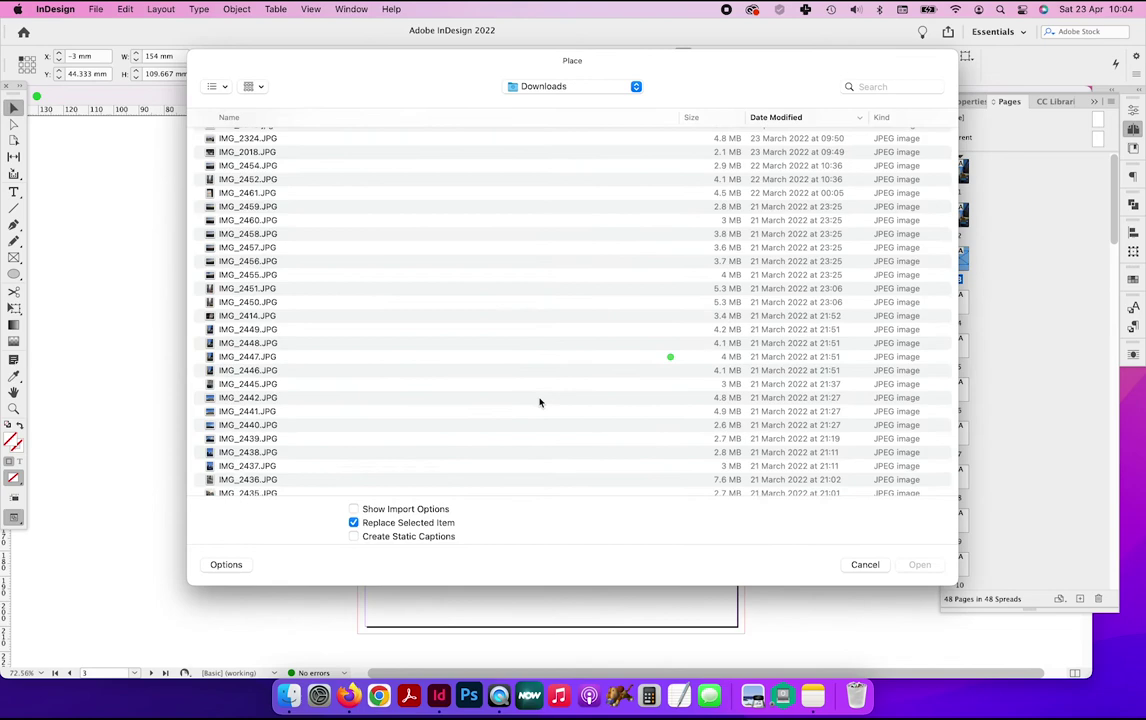
pyautogui.scroll(-15, 539, 402)
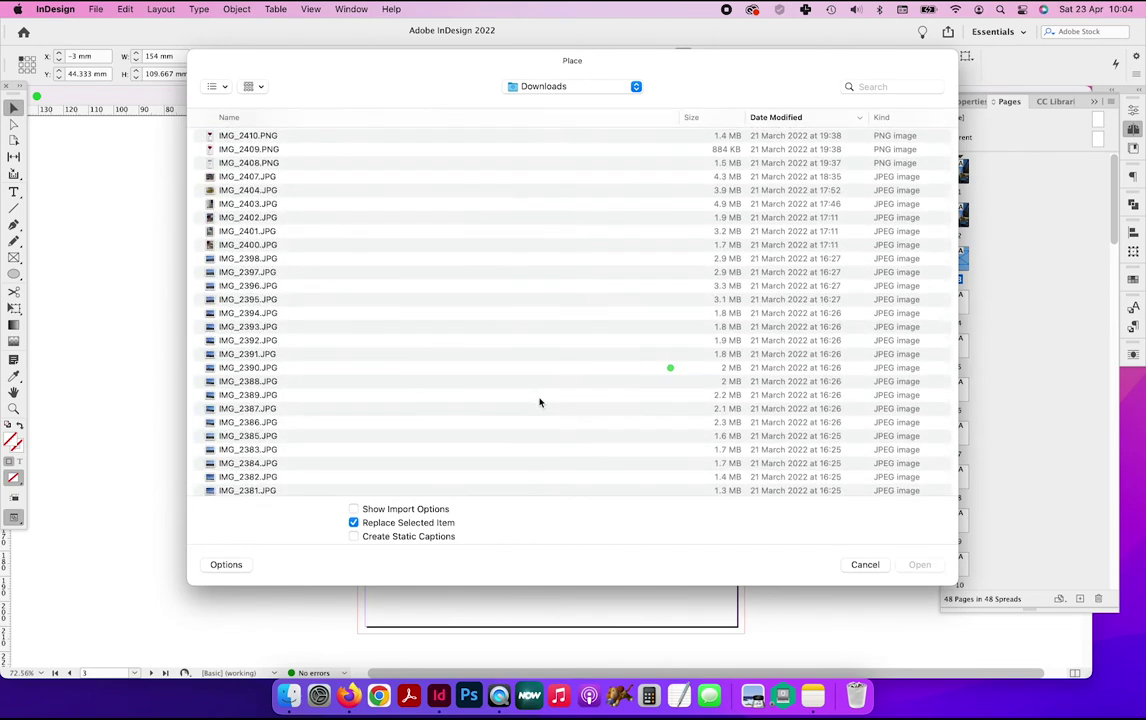
pyautogui.click(425, 368)
pyautogui.click(919, 564)
# Select the skyline image, anchor its top-left reference point, and reduce its scale to 11%
pyautogui.click(14, 124)
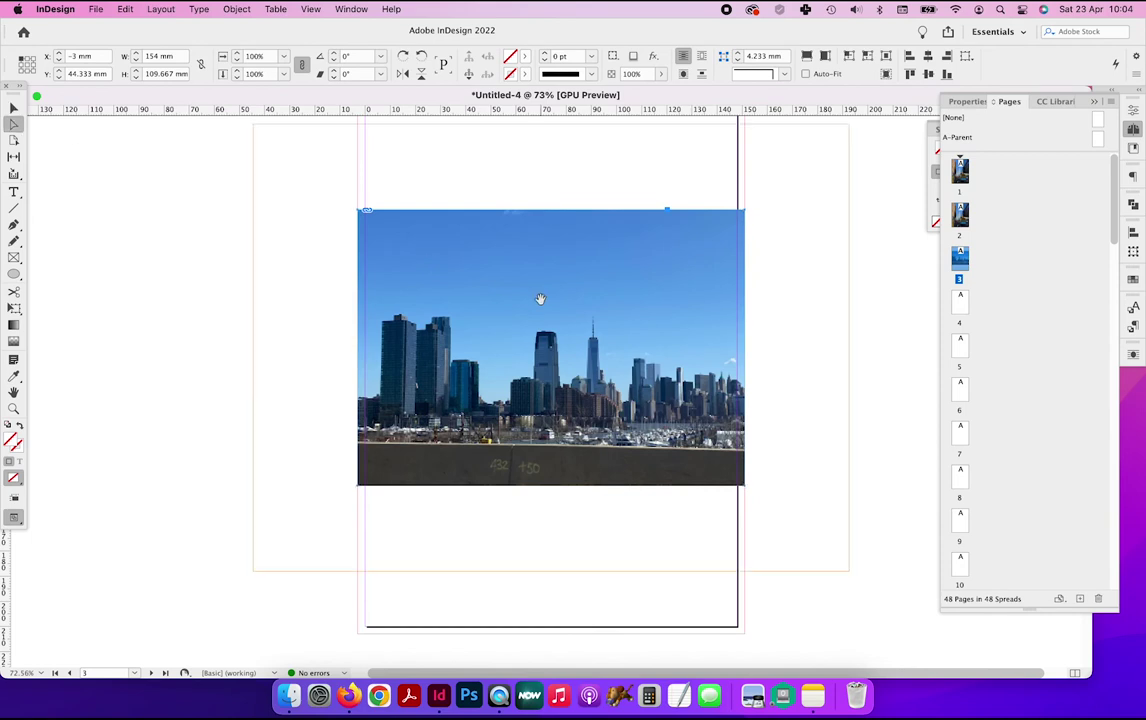
pyautogui.click(300, 164)
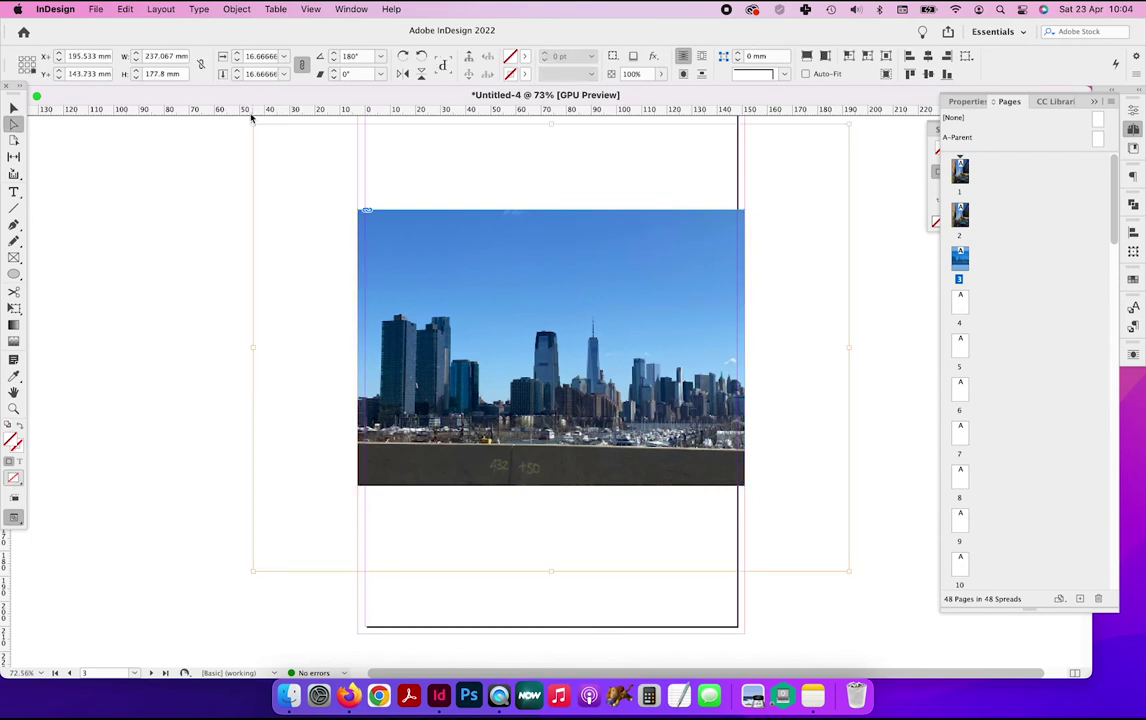
pyautogui.click(22, 58)
pyautogui.click(237, 62)
pyautogui.click(237, 62)
pyautogui.click(237, 62)
pyautogui.click(237, 62)
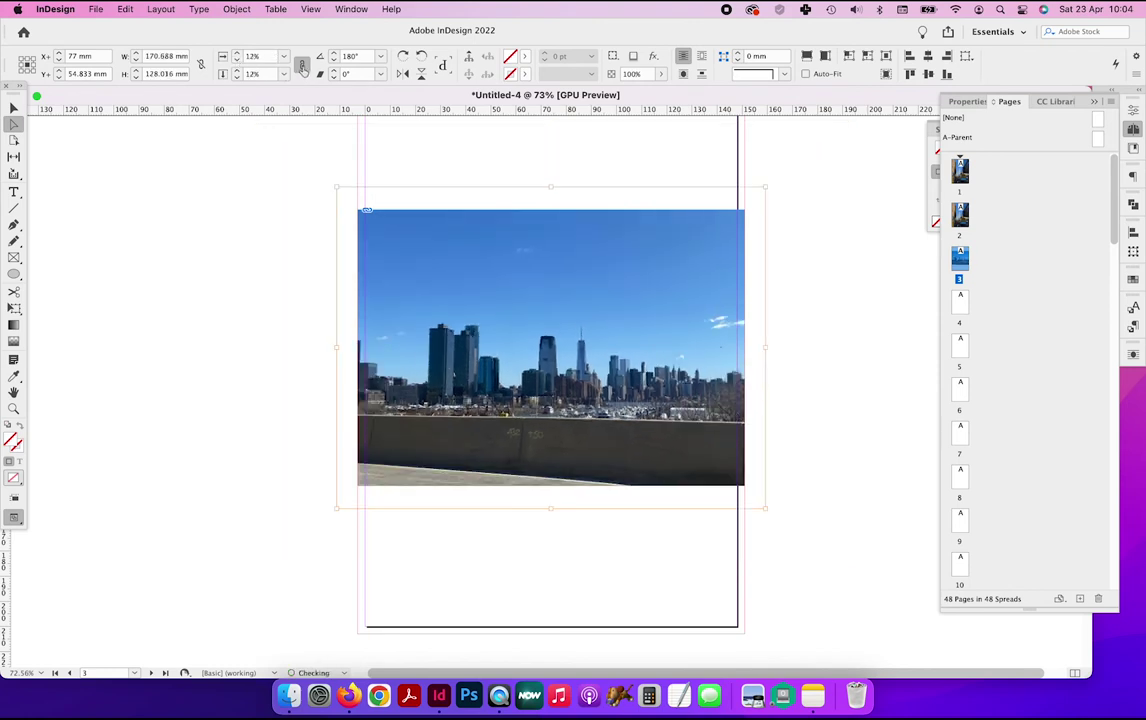
pyautogui.click(237, 62)
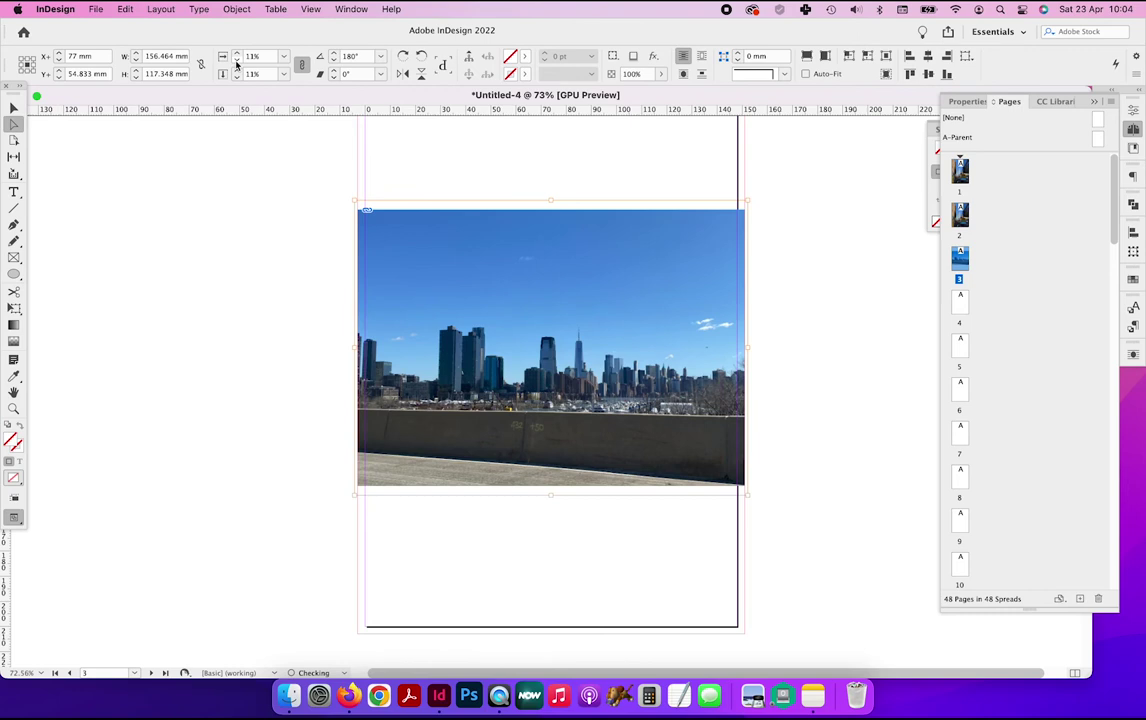
pyautogui.click(14, 107)
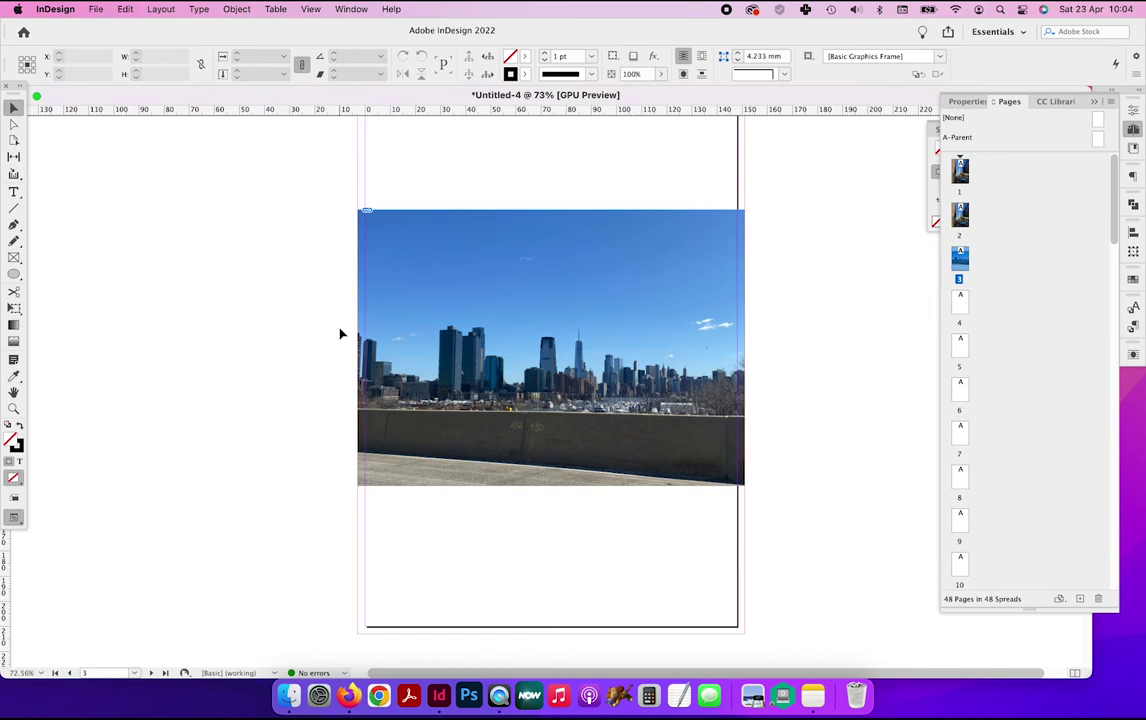
# Start an Adobe PDF (Print) export, confirm the file name and location, and open the preset list
pyautogui.click(96, 9)
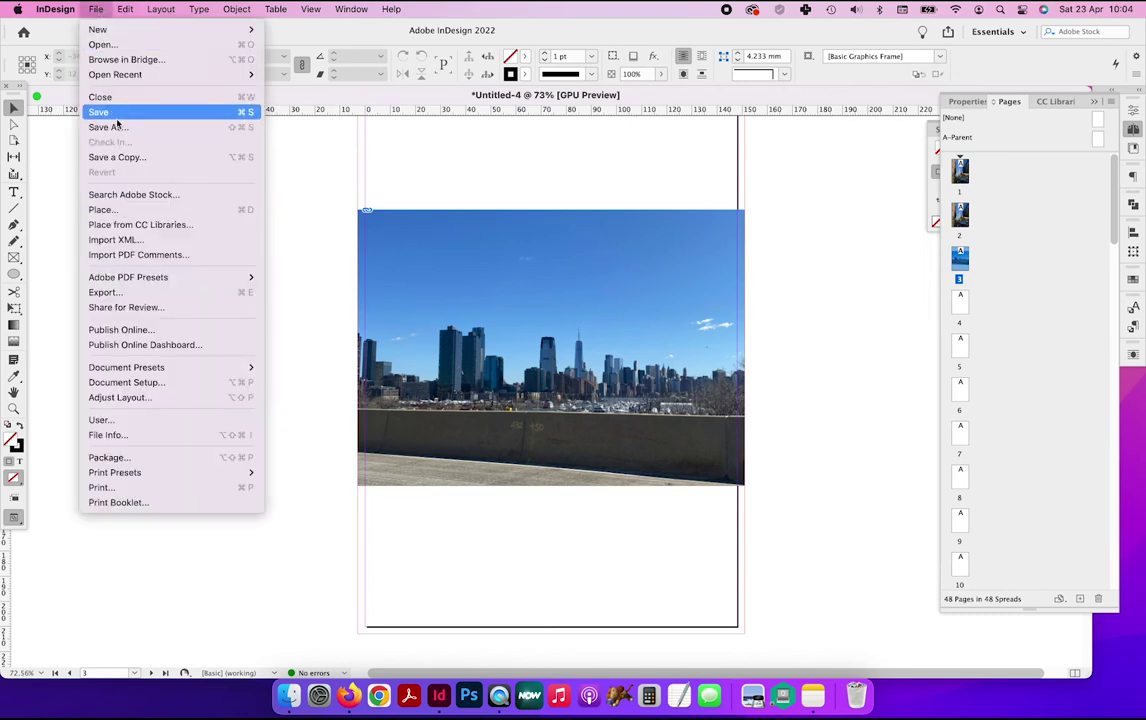
pyautogui.click(136, 292)
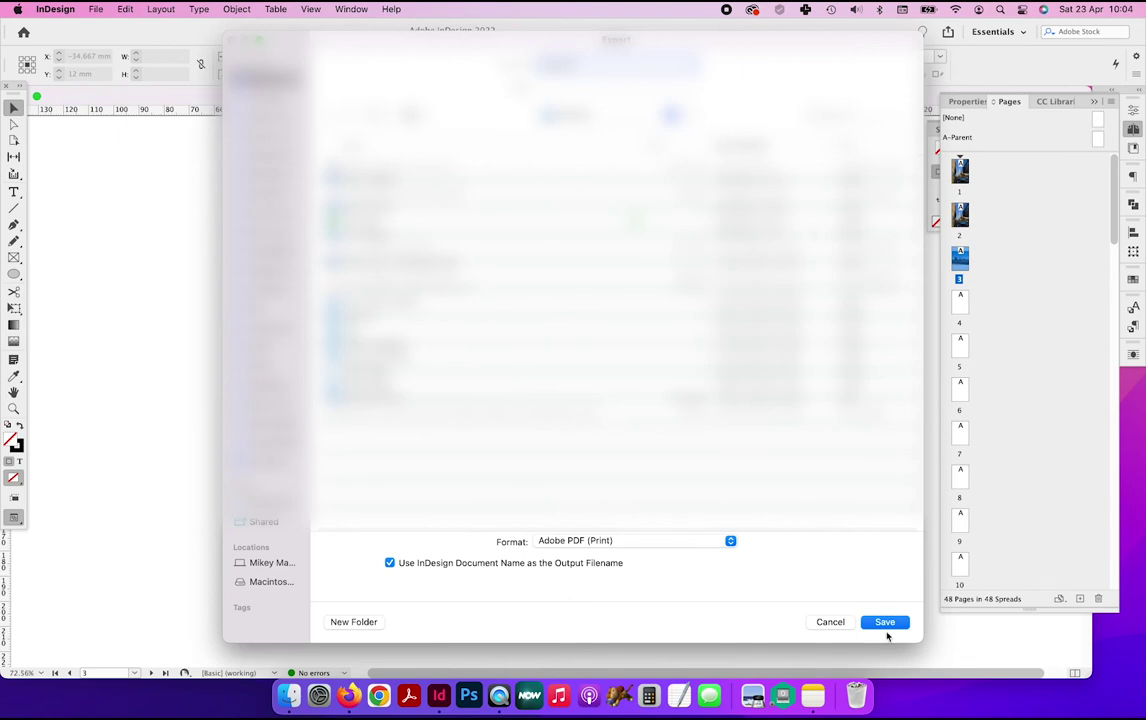
pyautogui.click(652, 543)
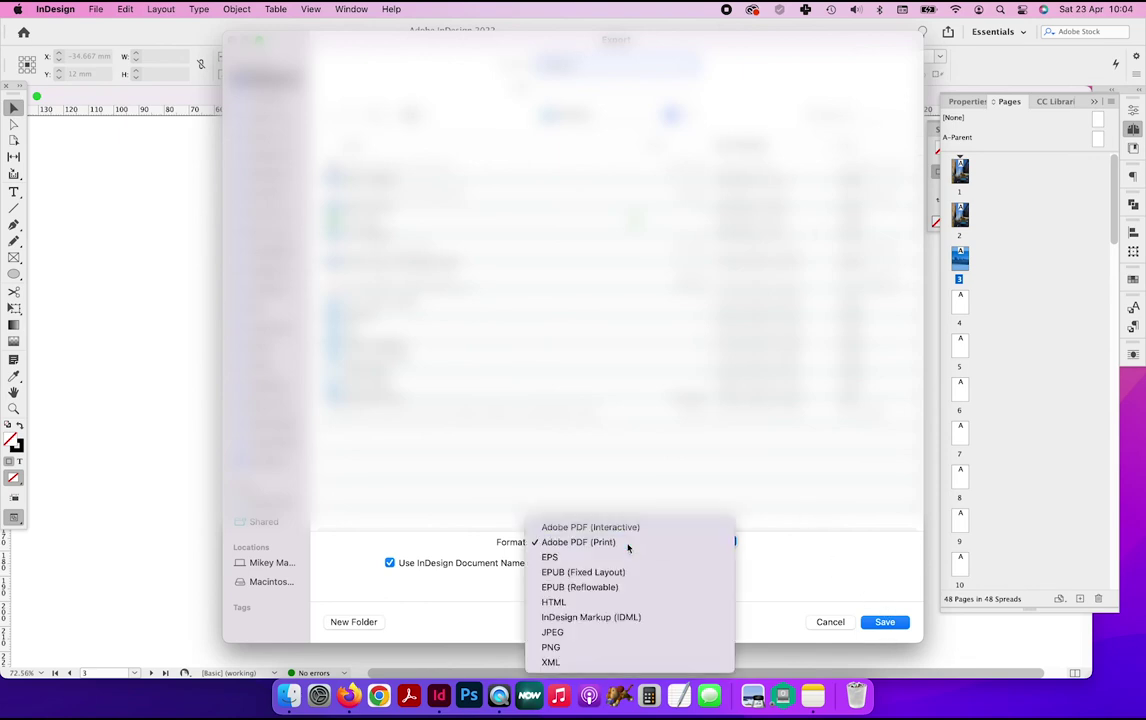
pyautogui.click(626, 542)
pyautogui.click(884, 622)
pyautogui.click(450, 165)
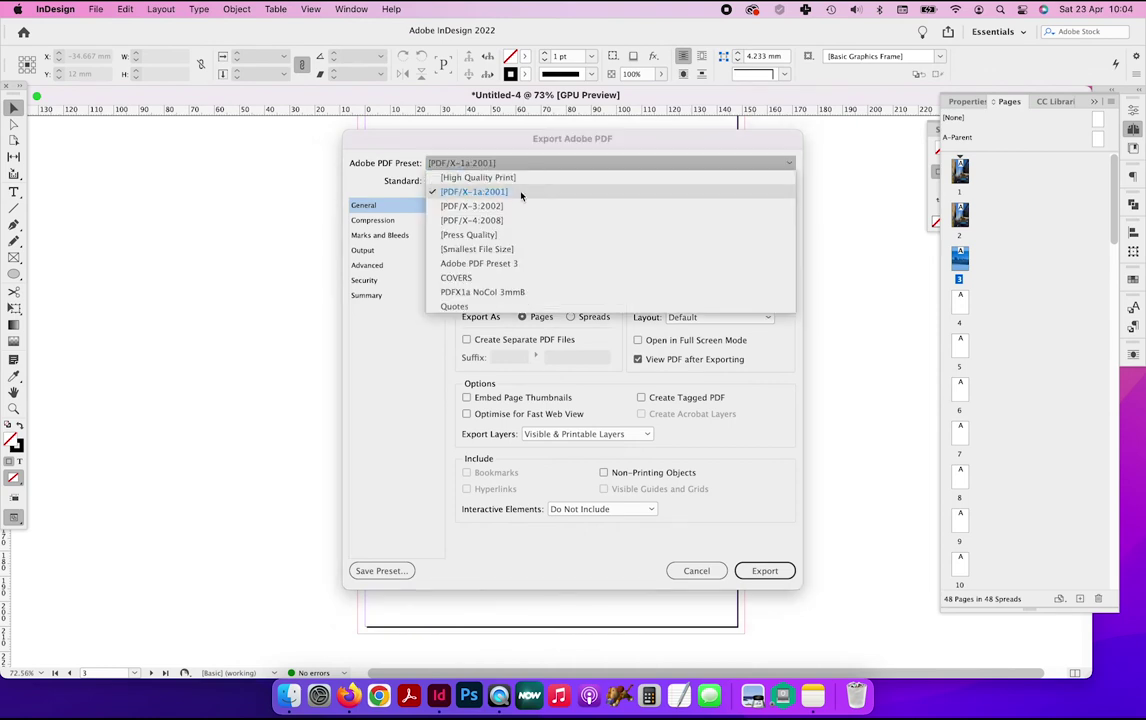
# Use PDF/X-1a:2001 with crop marks and 3 mm bleed on all sides, and export test a5.pdf
pyautogui.click(520, 192)
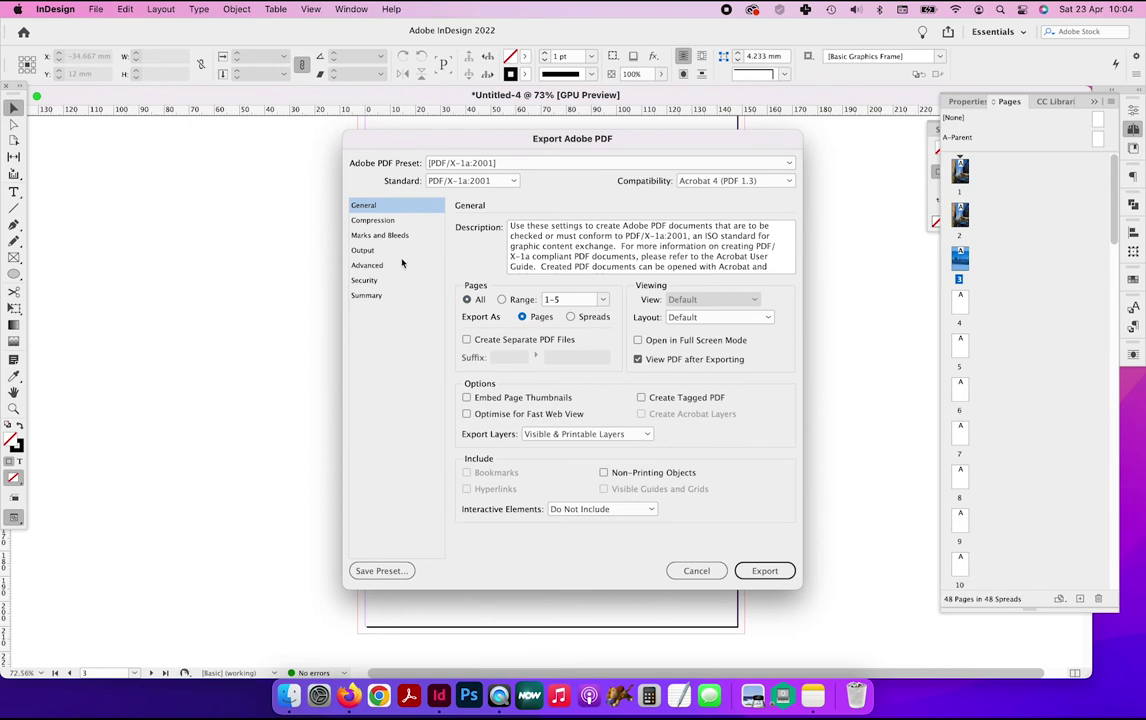
pyautogui.click(380, 236)
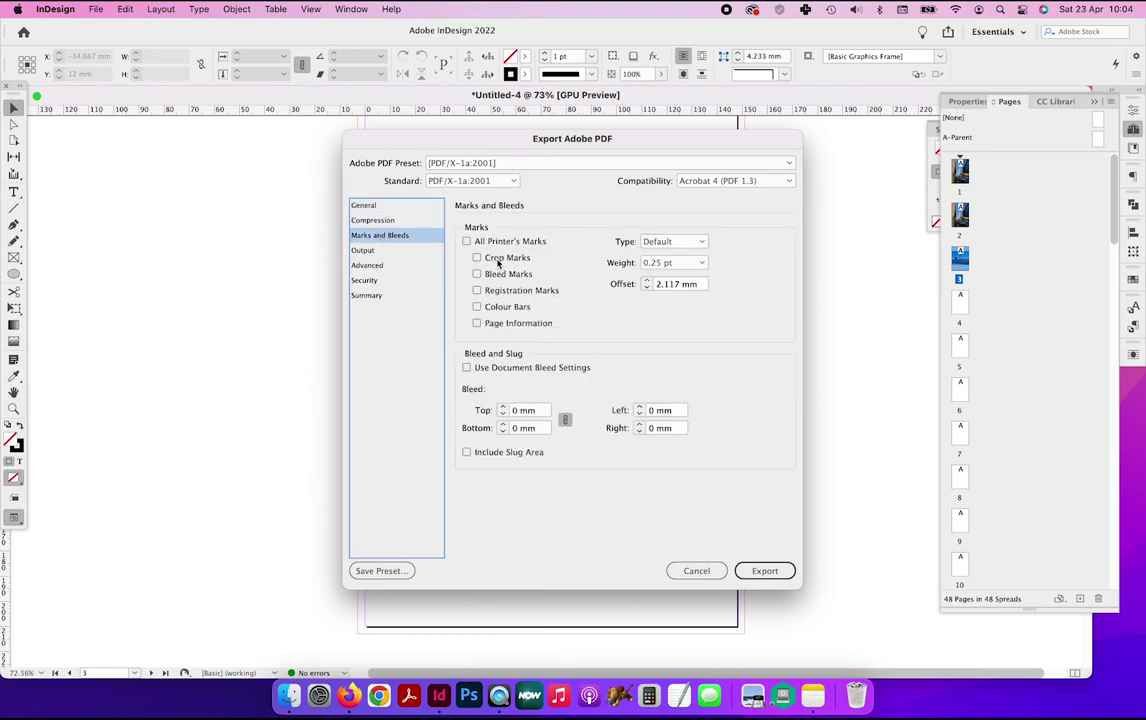
pyautogui.click(503, 259)
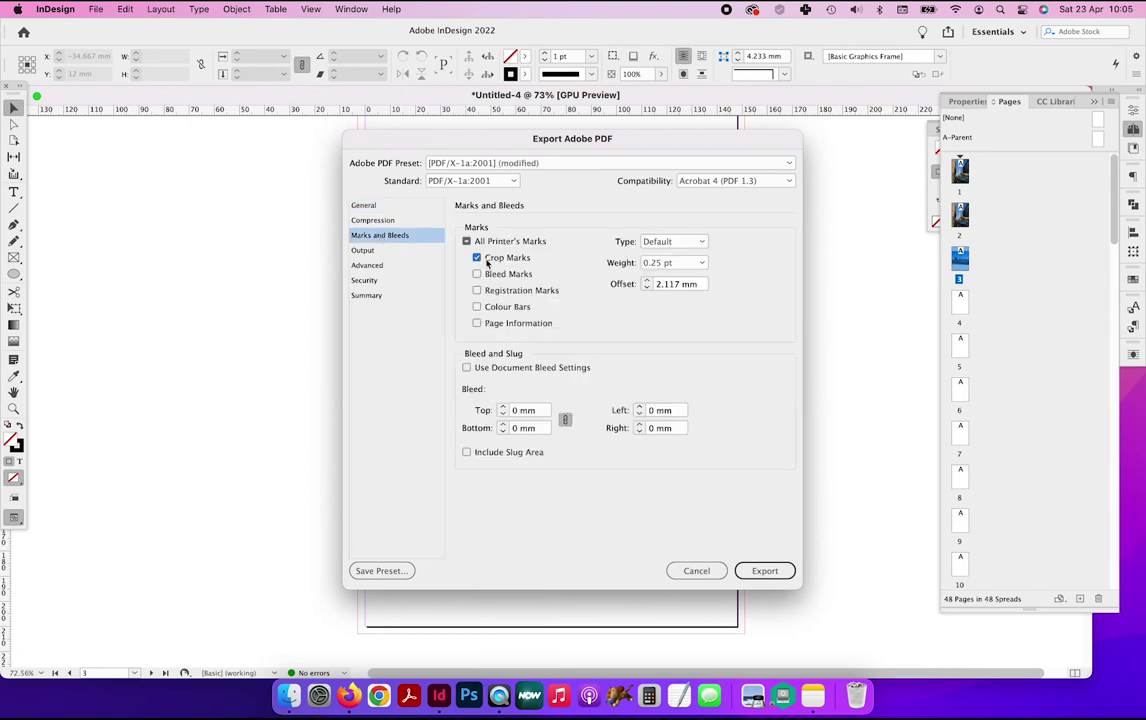
pyautogui.click(503, 409)
pyautogui.click(519, 429)
pyautogui.click(759, 579)
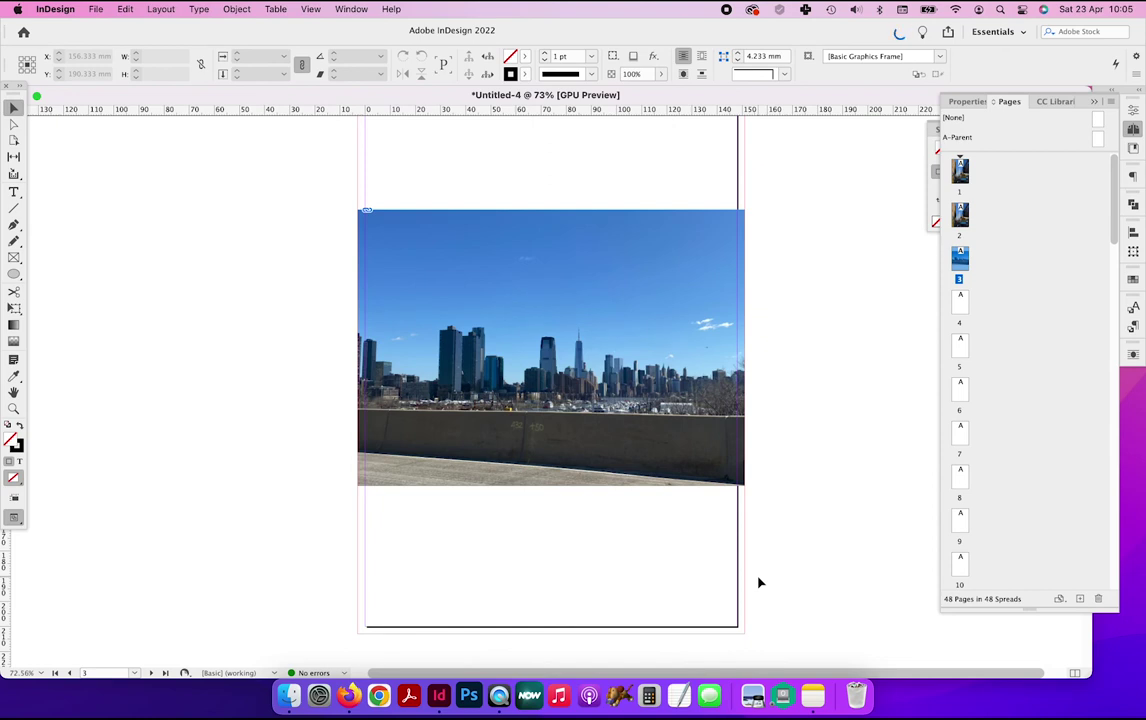
# Open test a5.pdf in Acrobat, zoom in on a page corner, fit the page, and step to page 3
pyautogui.click(410, 697)
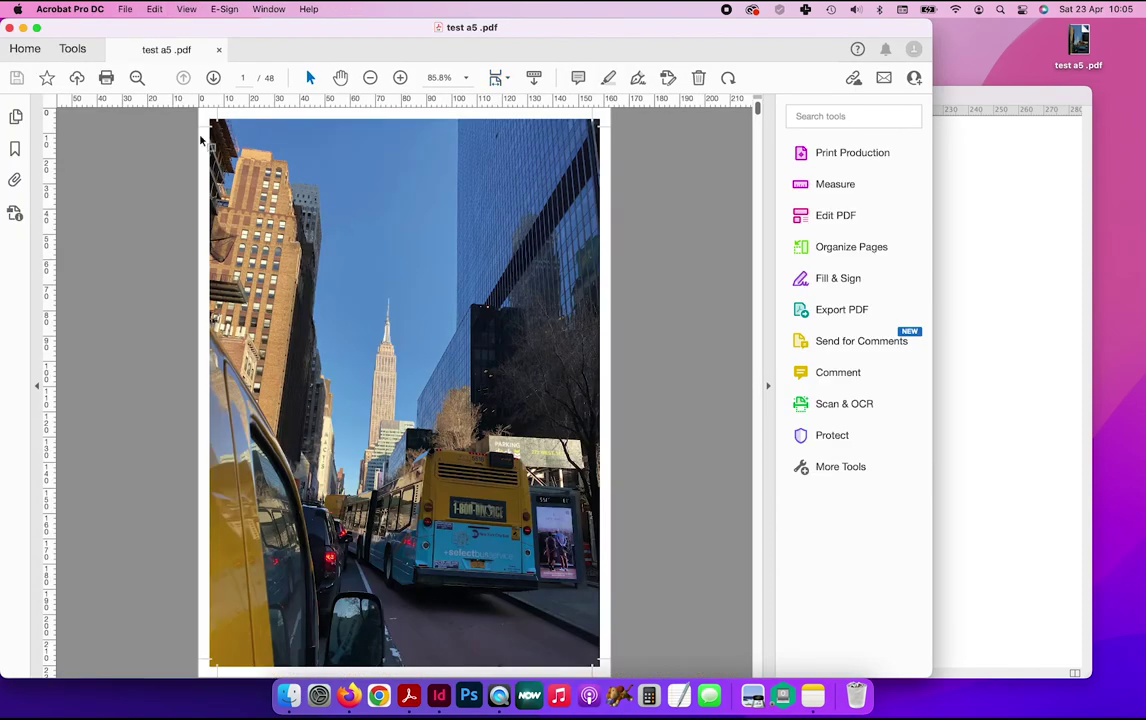
pyautogui.click(400, 78)
pyautogui.click(400, 78)
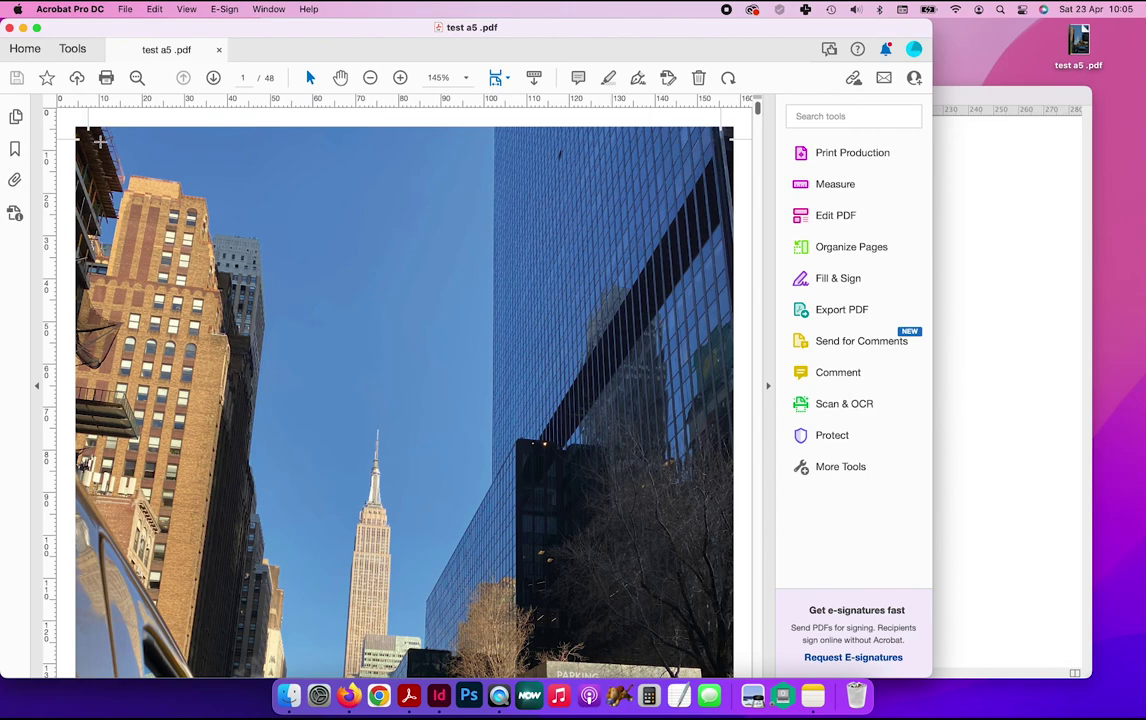
pyautogui.press('super+0')
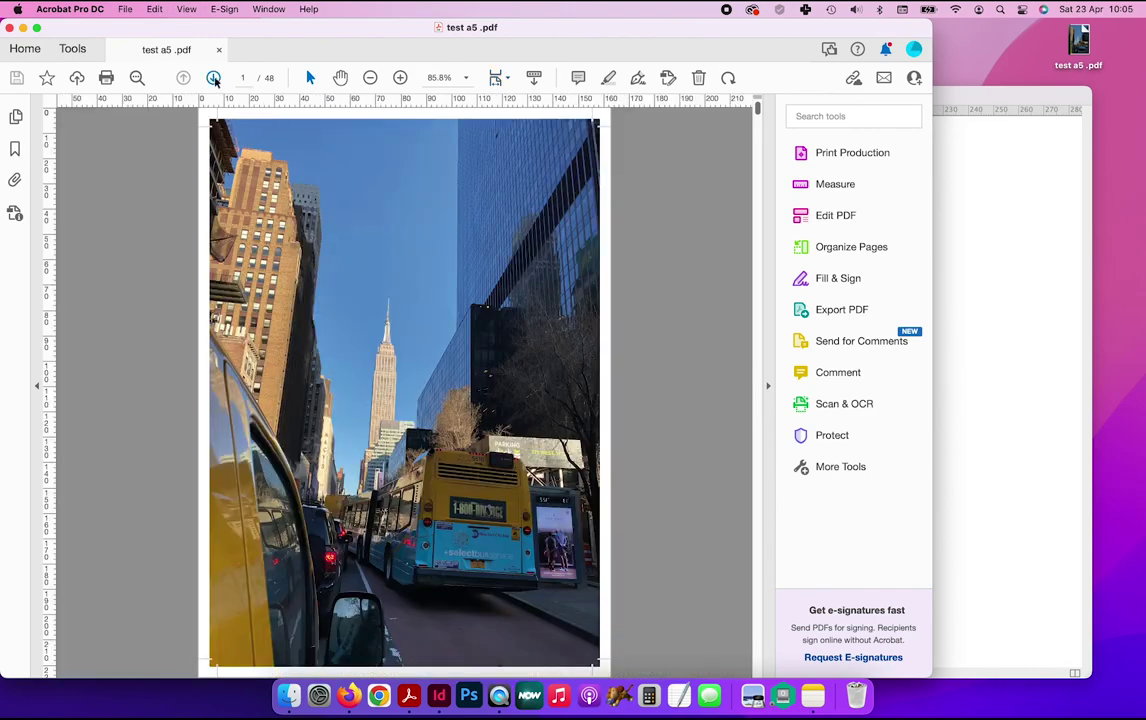
pyautogui.click(213, 78)
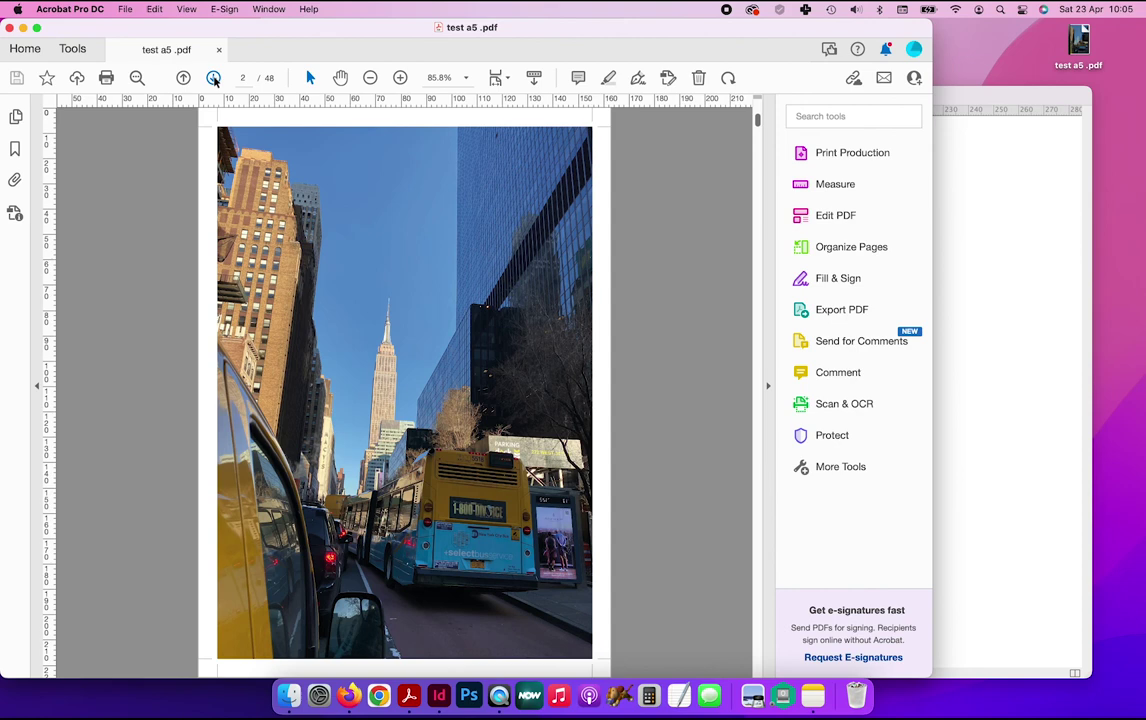
pyautogui.click(213, 78)
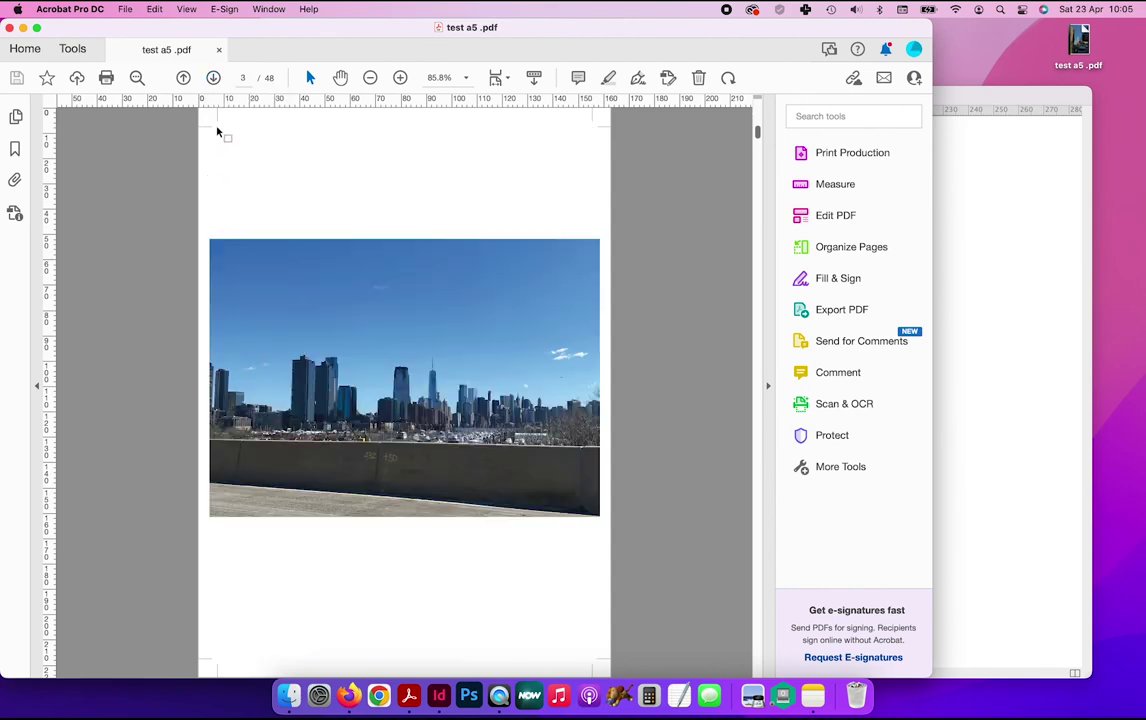
# Marquee-check the skyline photo on page 3 of test a5.pdf, then visit blank page 7 and return
pyautogui.moveTo(217, 127); pyautogui.dragTo(593, 661)
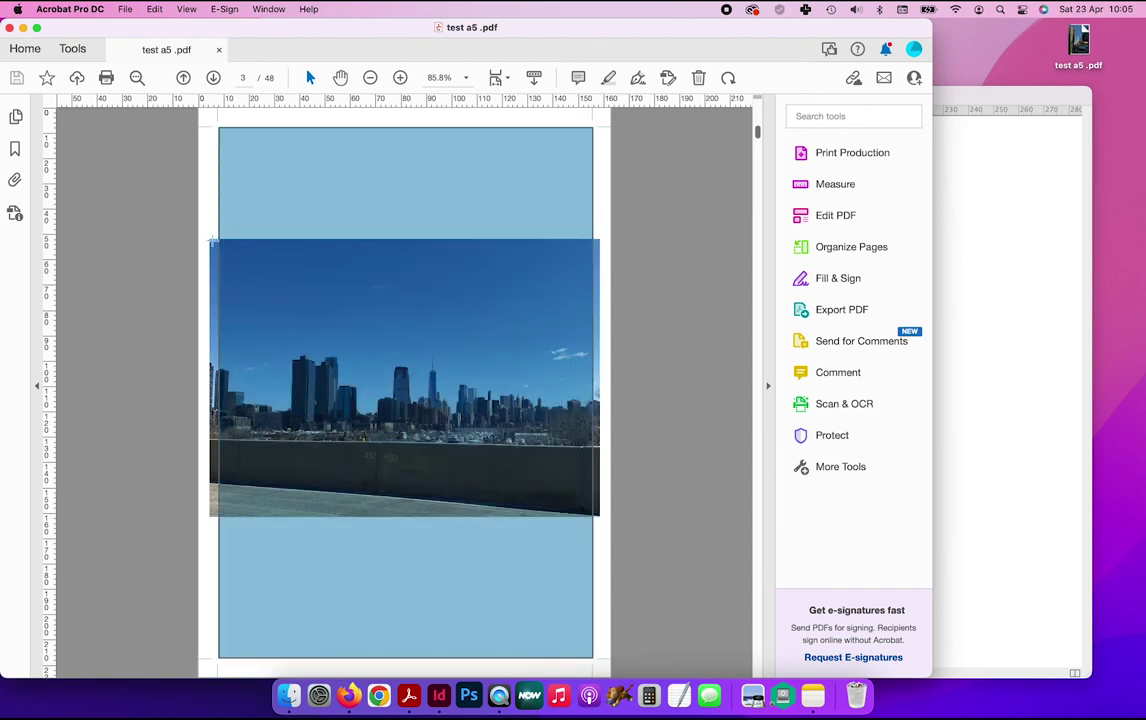
pyautogui.click(190, 210)
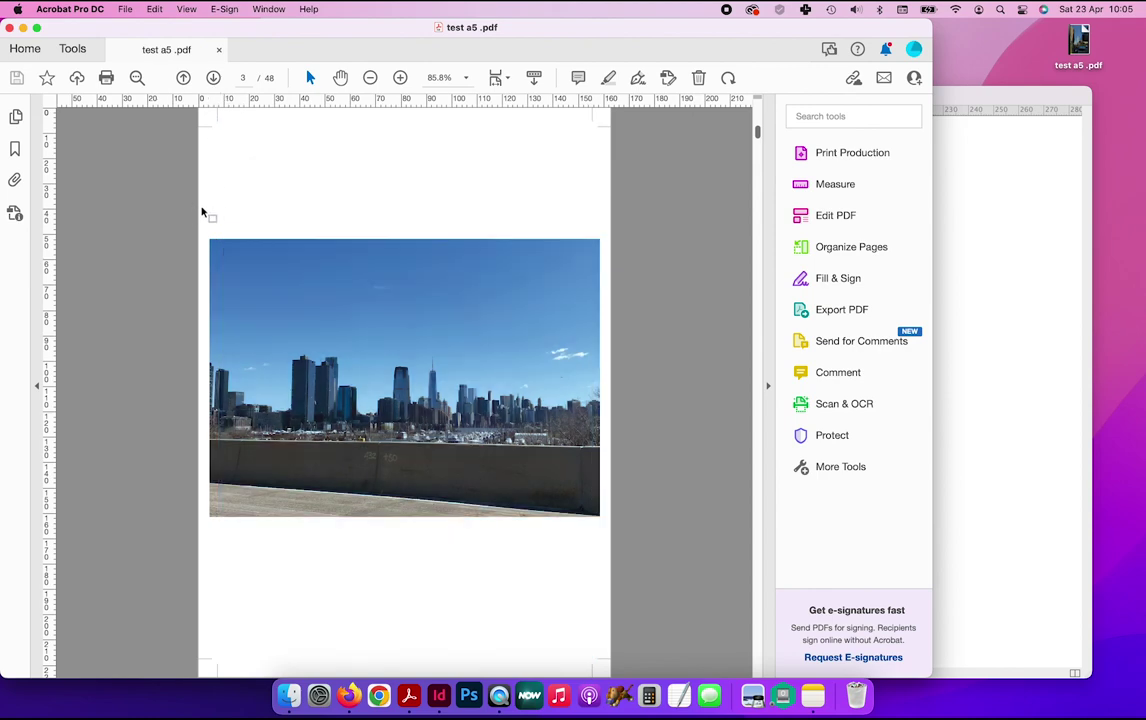
pyautogui.click(183, 78)
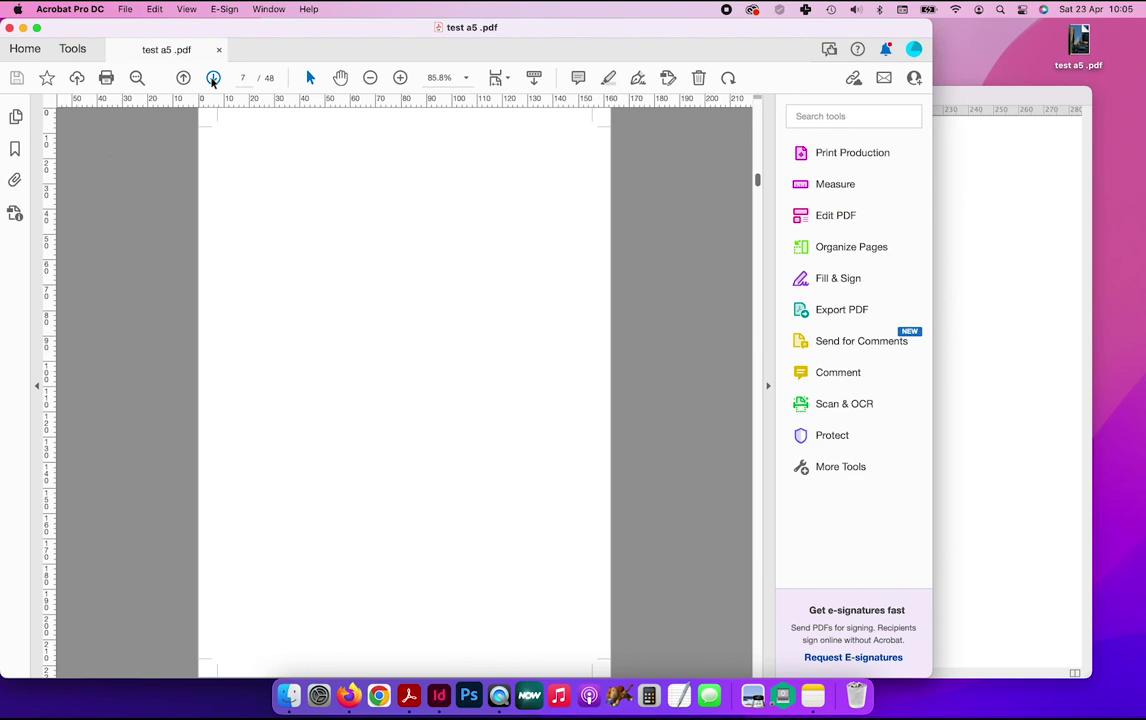
pyautogui.click(183, 78)
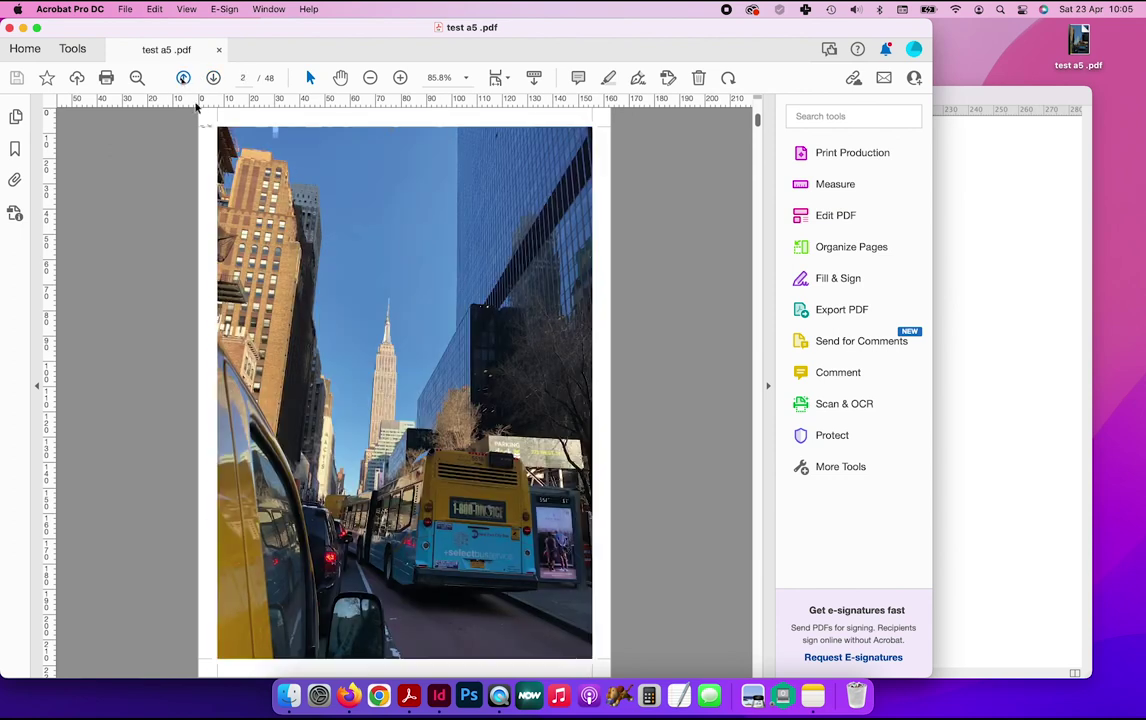